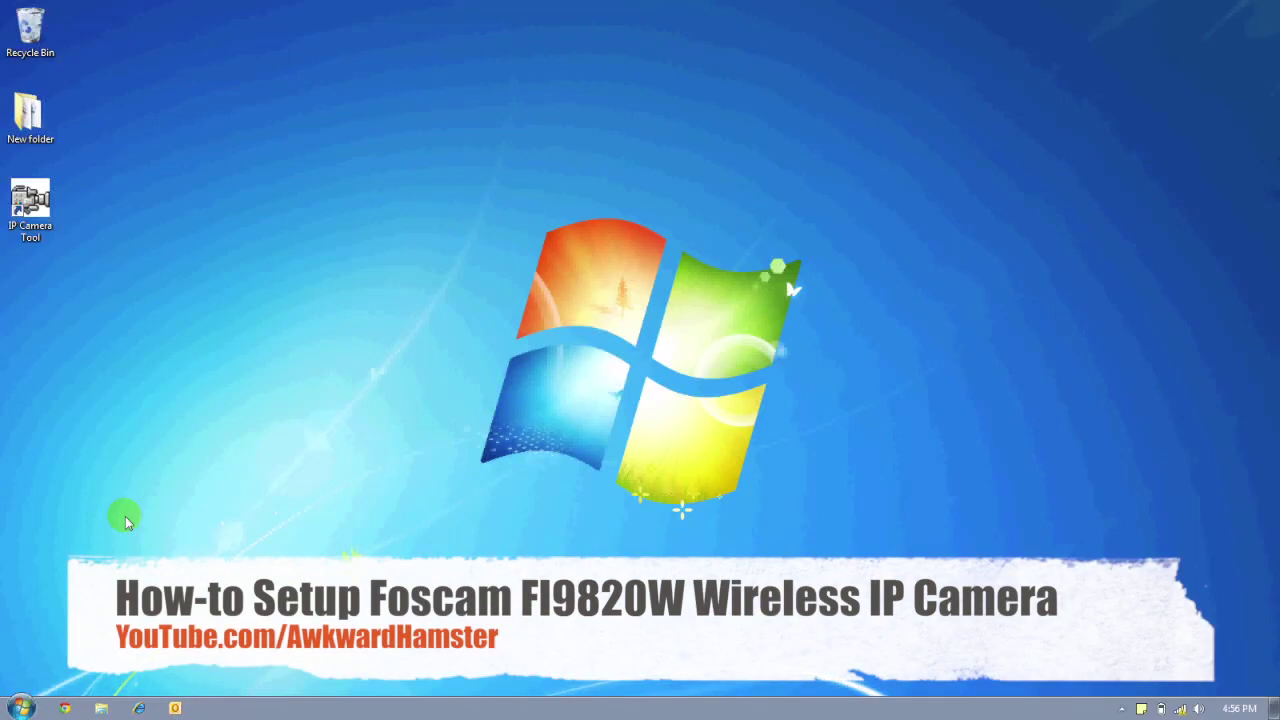
- Launch Internet Explorer from the Windows 7 taskbar with a blank page
{"action": "left_click", "coordinate": [34, 238]}
{"action": "left_click", "coordinate": [137, 305]}
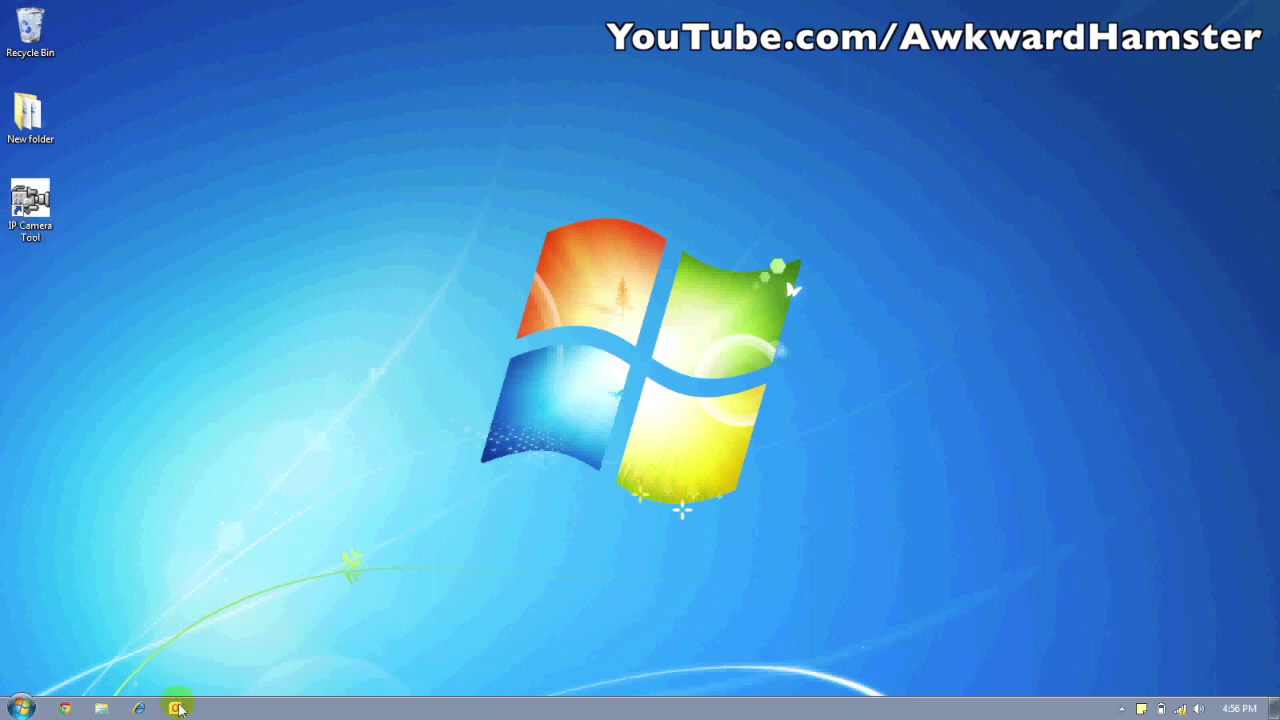
{"action": "left_click", "coordinate": [140, 708]}
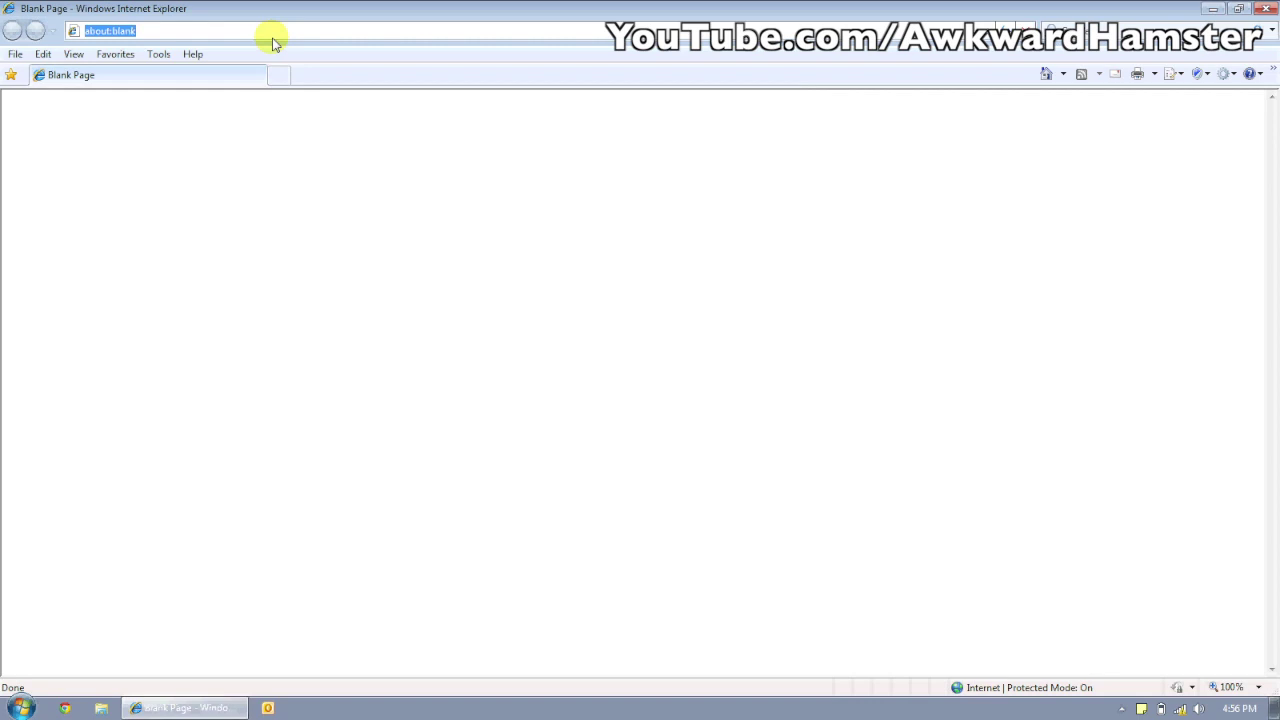
- Log in to the router at 192.168.1.1 as admin and highlight camera address 192.168.1.12
{"action": "type", "text": "192."}
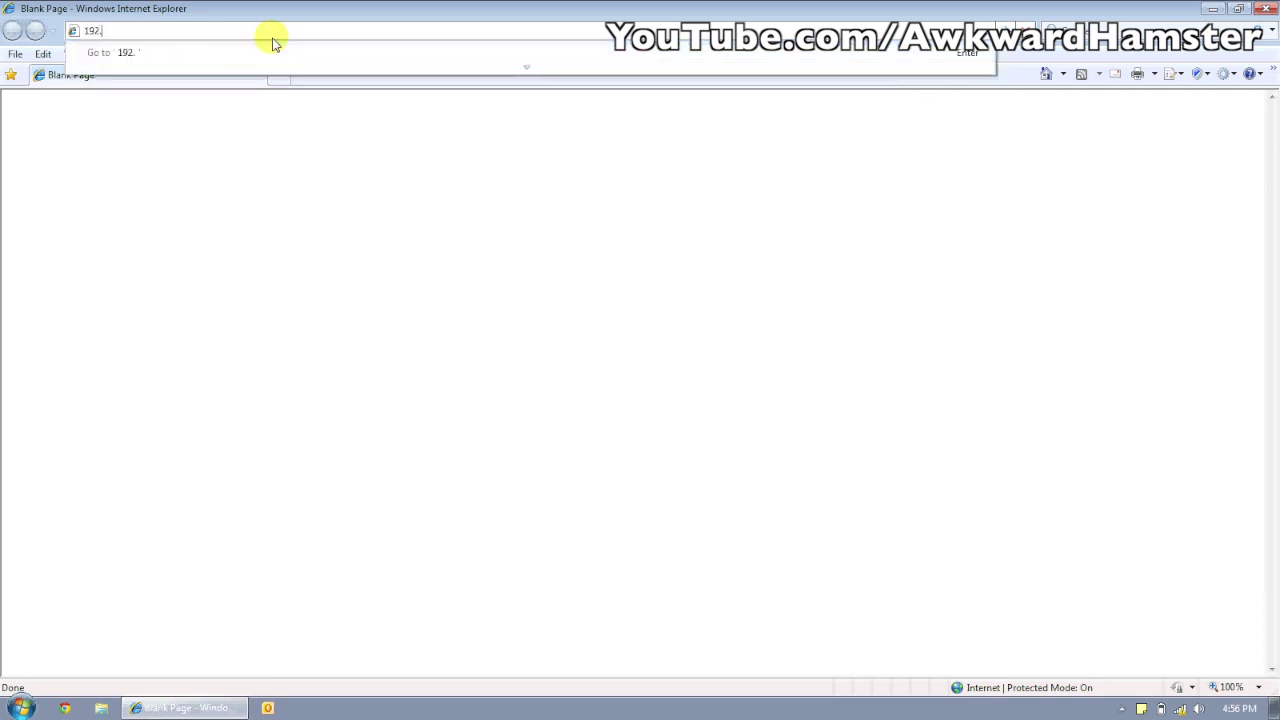
{"action": "type", "text": "168.1.1"}
{"action": "key", "text": "Return"}
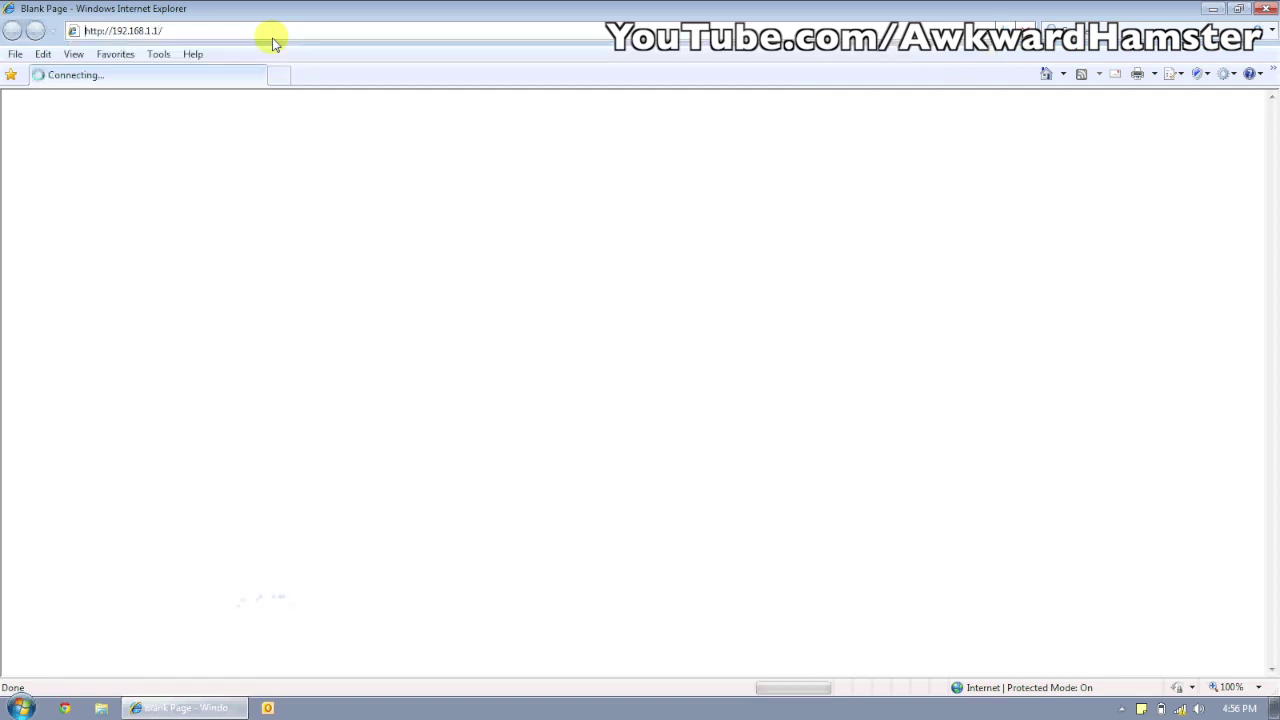
{"action": "type", "text": "admin"}
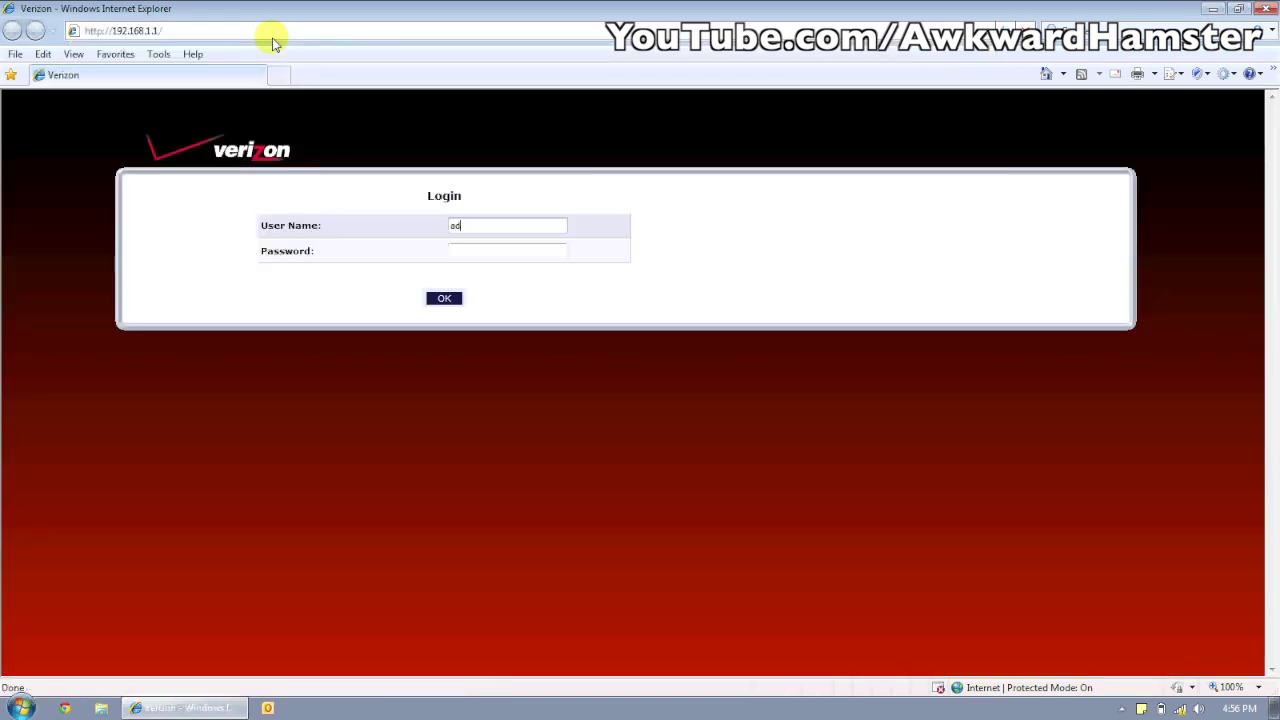
{"action": "key", "text": "Tab"}
{"action": "type", "text": "************"}
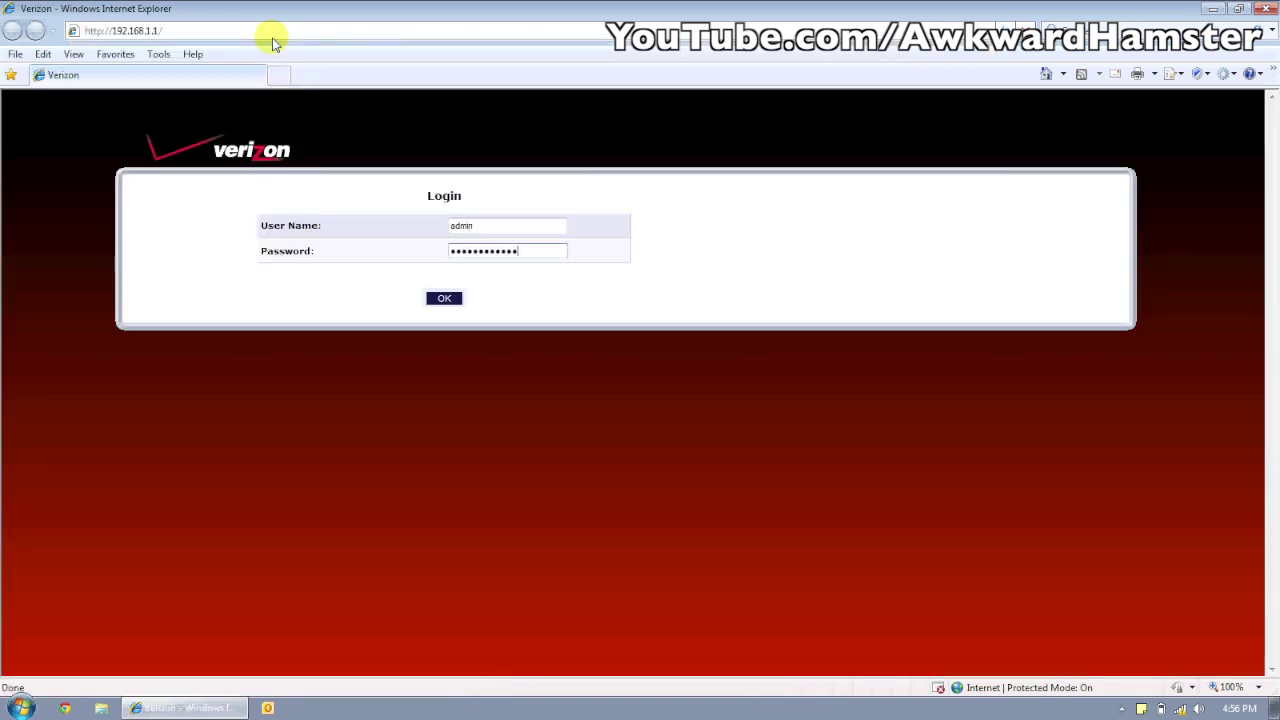
{"action": "key", "text": "BackSpace"}
{"action": "key", "text": "BackSpace"}
{"action": "key", "text": "BackSpace"}
{"action": "key", "text": "BackSpace"}
{"action": "key", "text": "BackSpace"}
{"action": "type", "text": "**"}
{"action": "key", "text": "Return"}
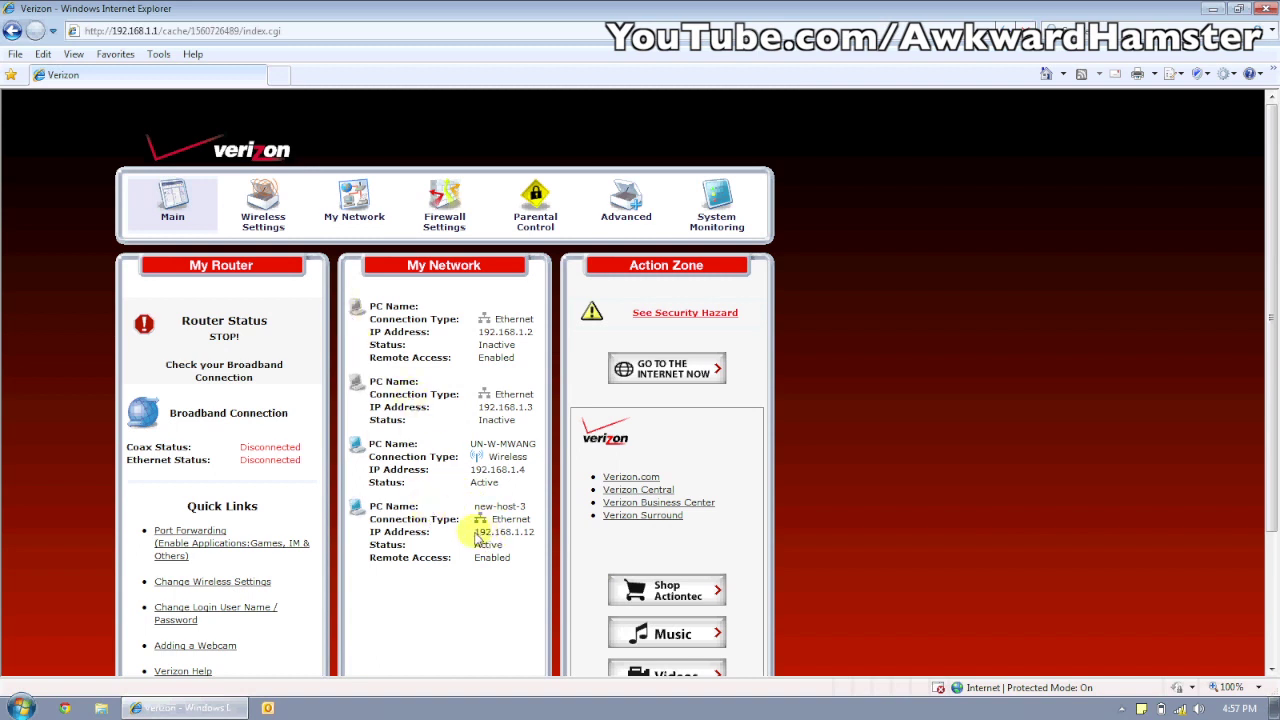
{"action": "left_click_drag", "start_coordinate": [475, 532], "coordinate": [535, 539]}
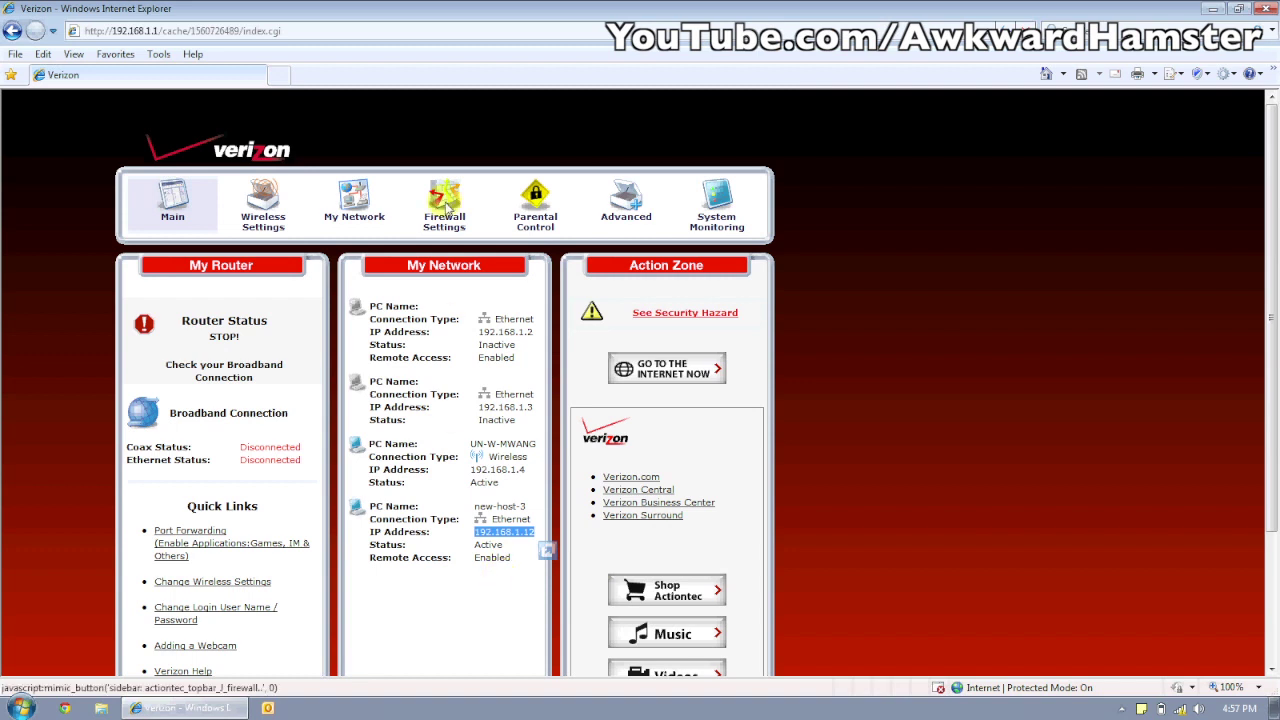
{"action": "left_click", "coordinate": [278, 75]}
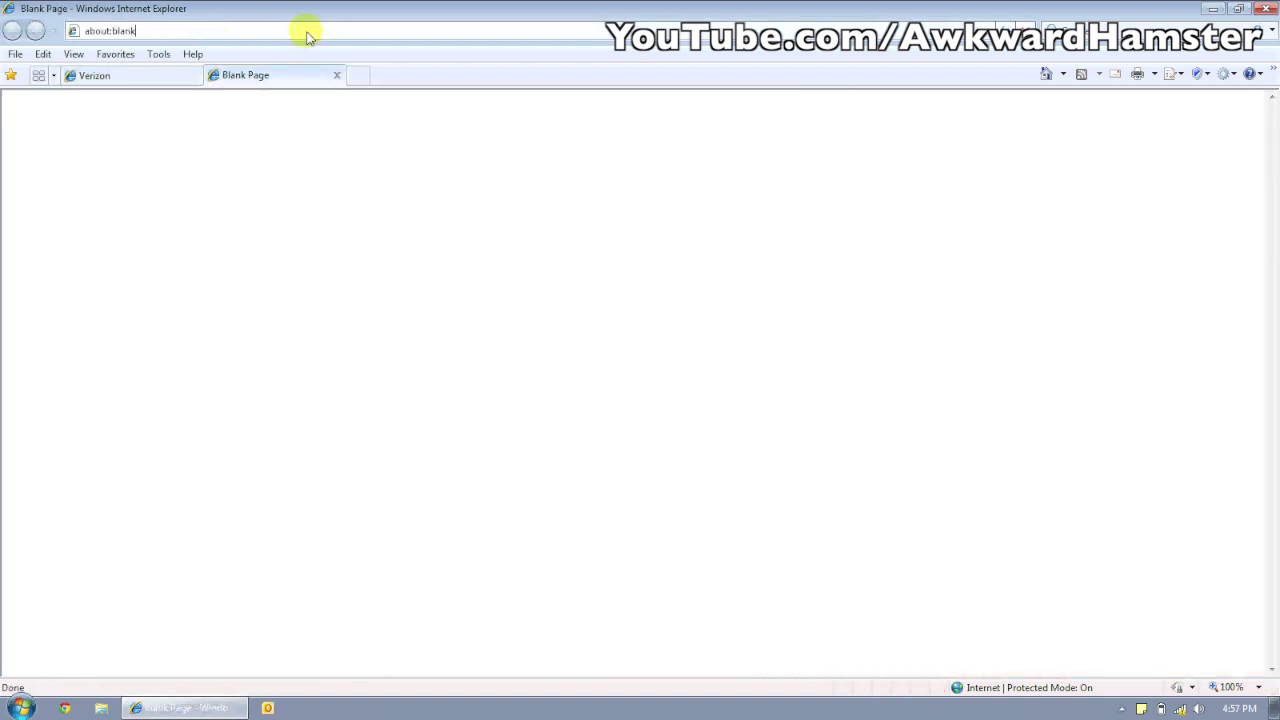
- Go to 192.168.1.12 and sign in to the FI9820W camera with the admin user name and password
{"action": "left_click", "coordinate": [307, 31]}
{"action": "type", "text": "192.168.1.12"}
{"action": "key", "text": "Return"}
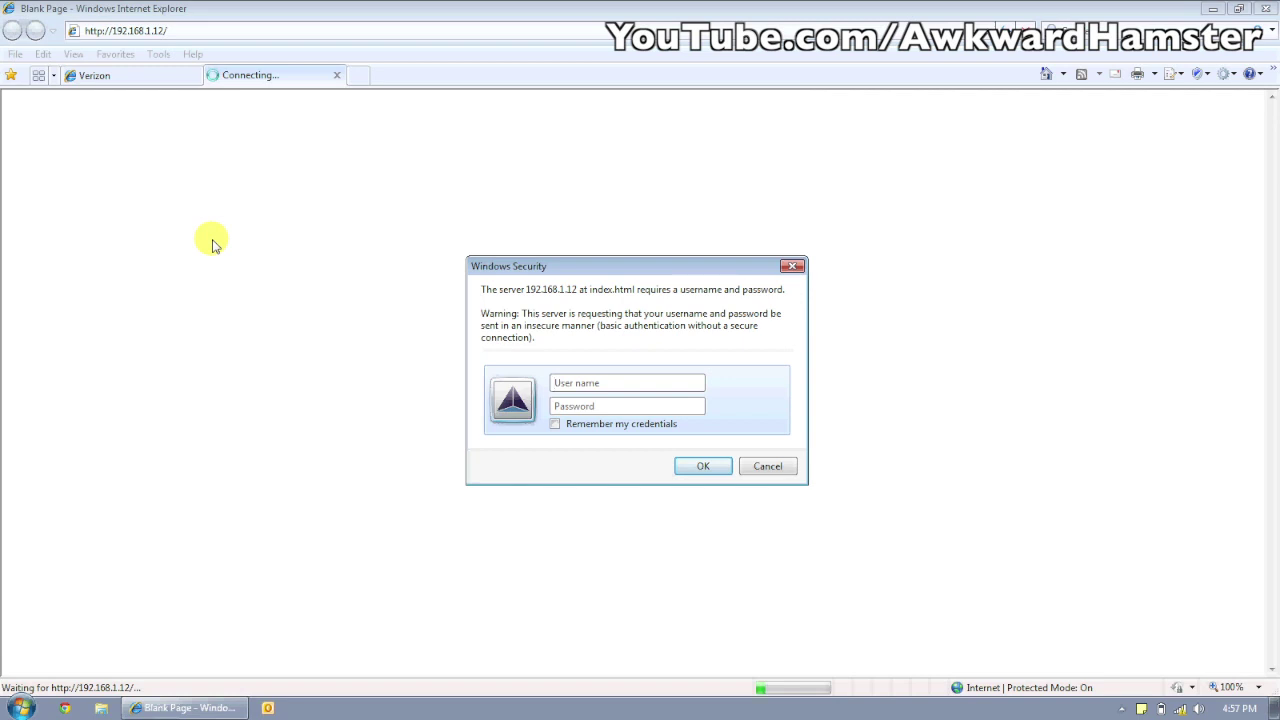
{"action": "type", "text": "admin"}
{"action": "key", "text": "Tab"}
{"action": "type", "text": "admin"}
{"action": "key", "text": "Return"}
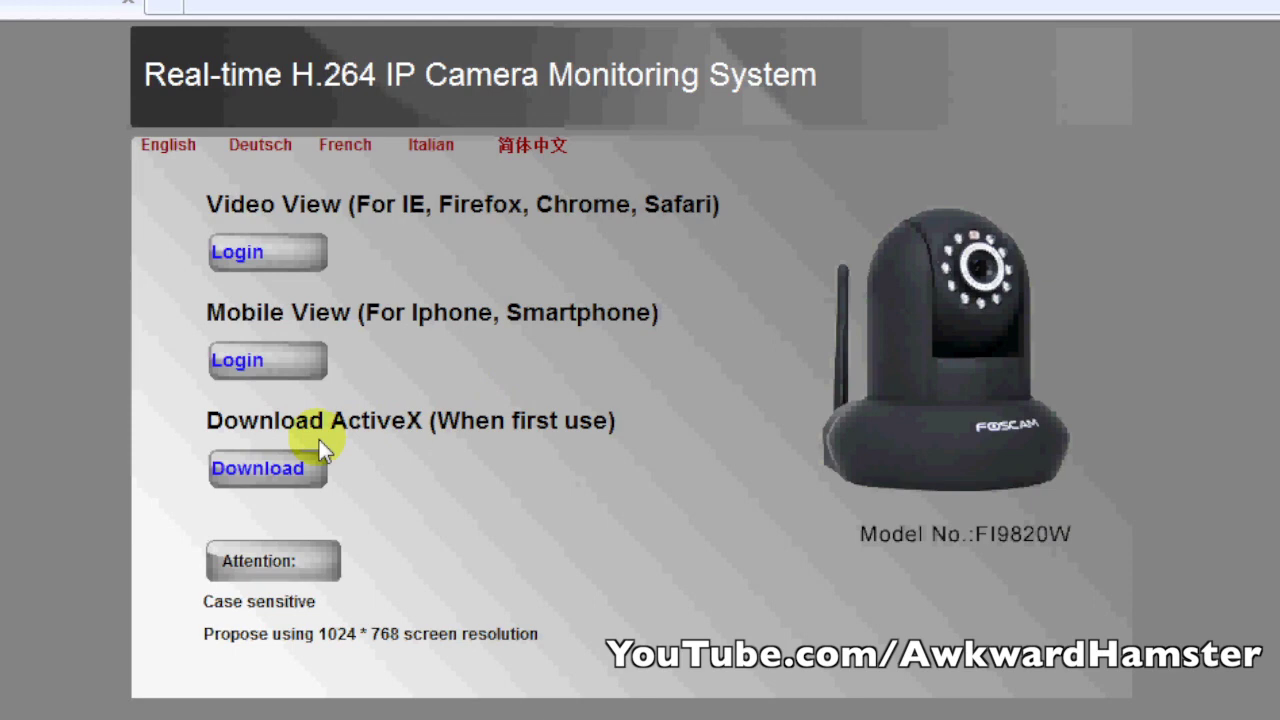
- Download and run FCClientPlus_Setup, approve the UAC prompt, and finish the InstallShield Wizard
{"action": "left_click", "coordinate": [243, 475]}
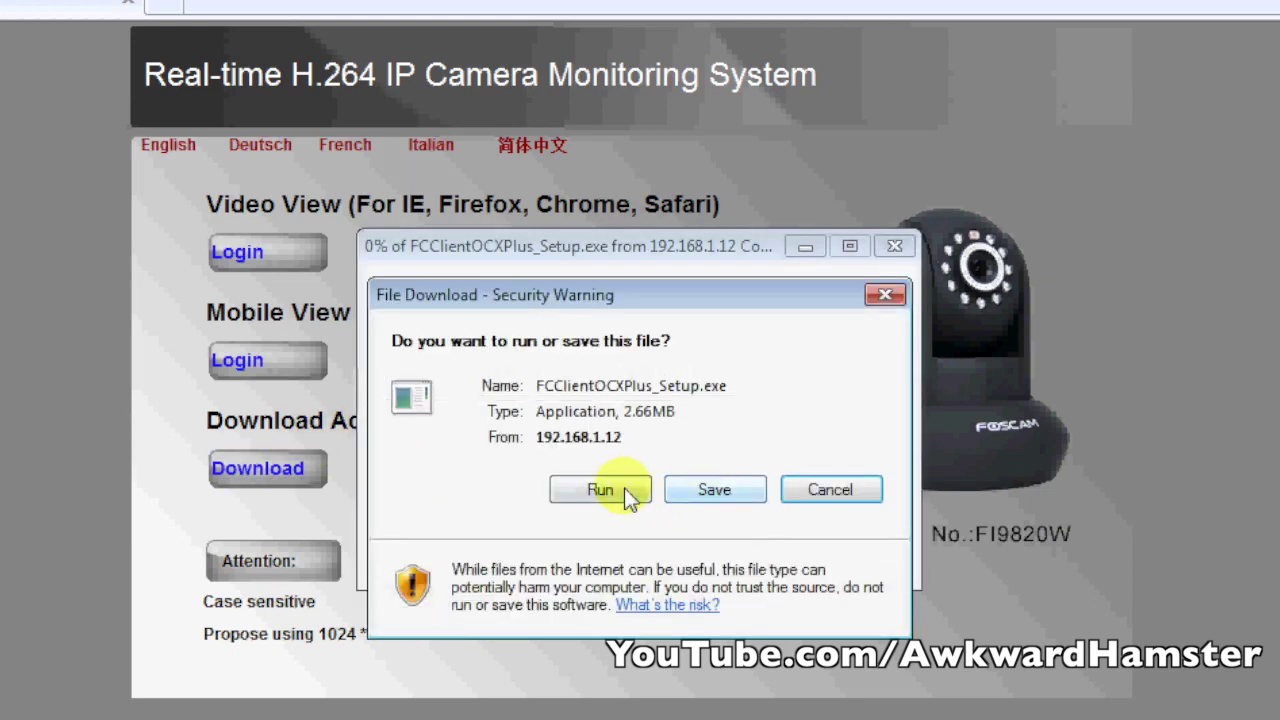
{"action": "left_click", "coordinate": [623, 500]}
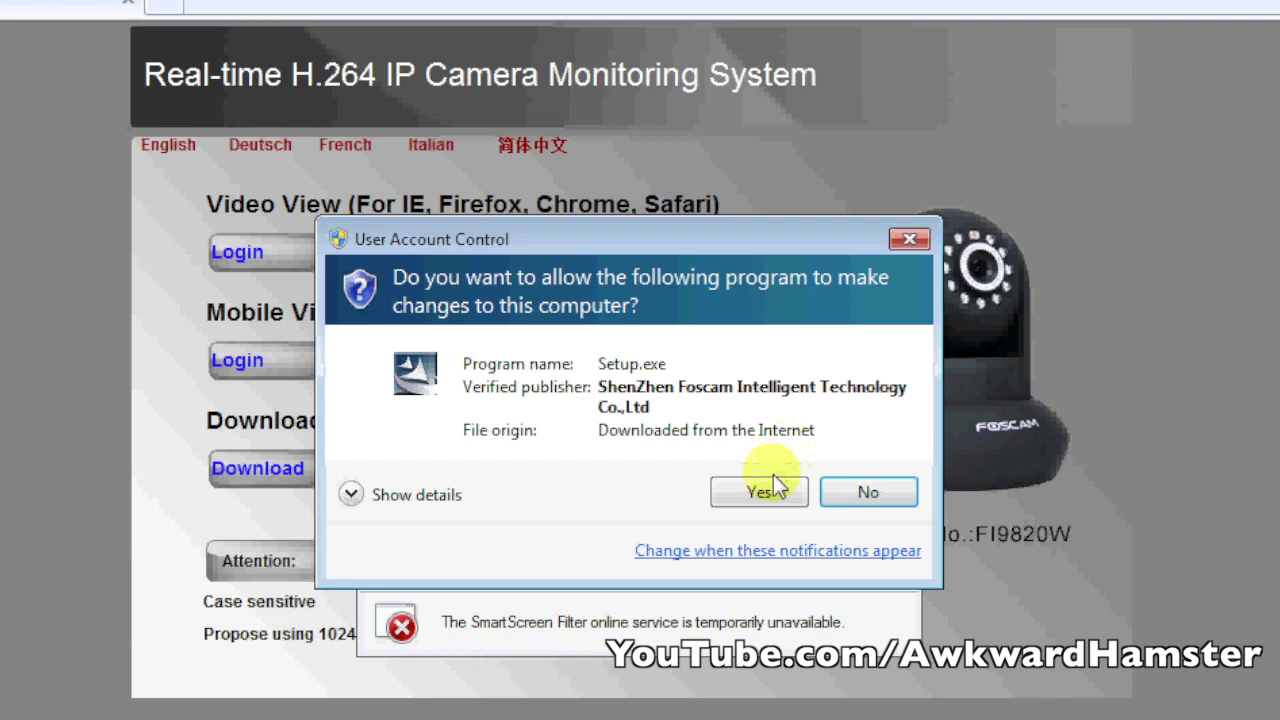
{"action": "left_click", "coordinate": [772, 486]}
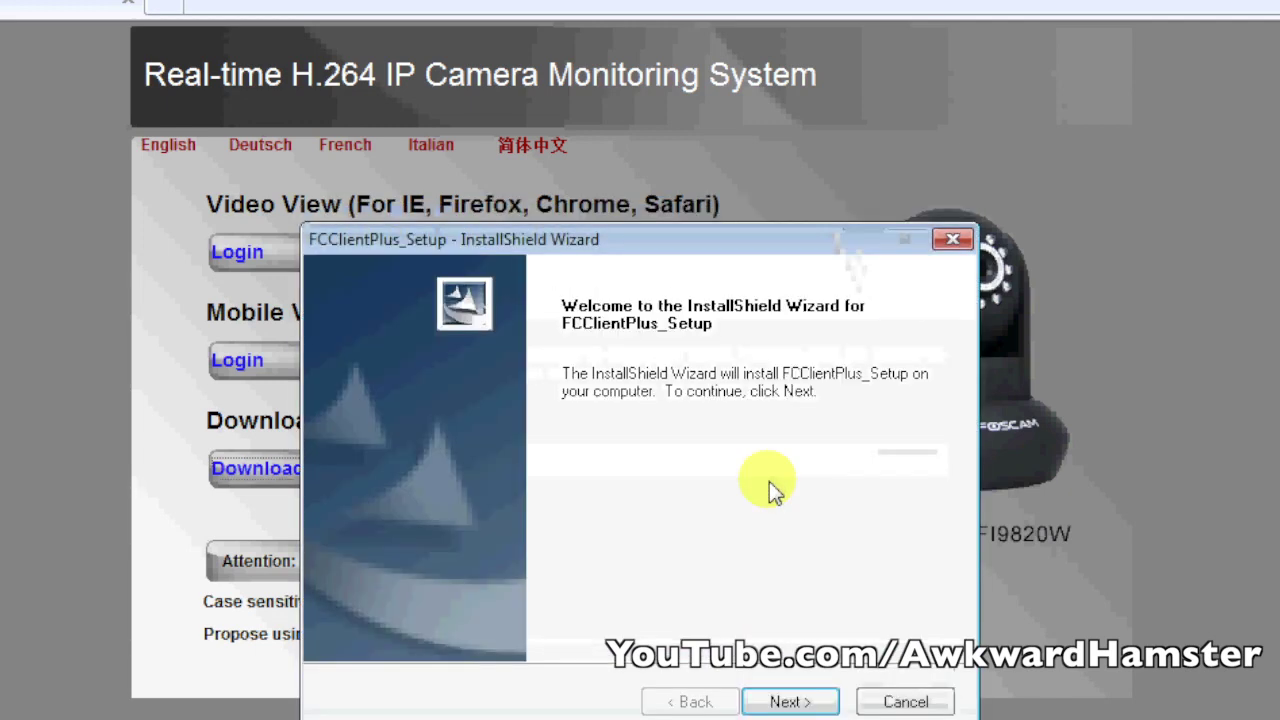
{"action": "left_click", "coordinate": [795, 702]}
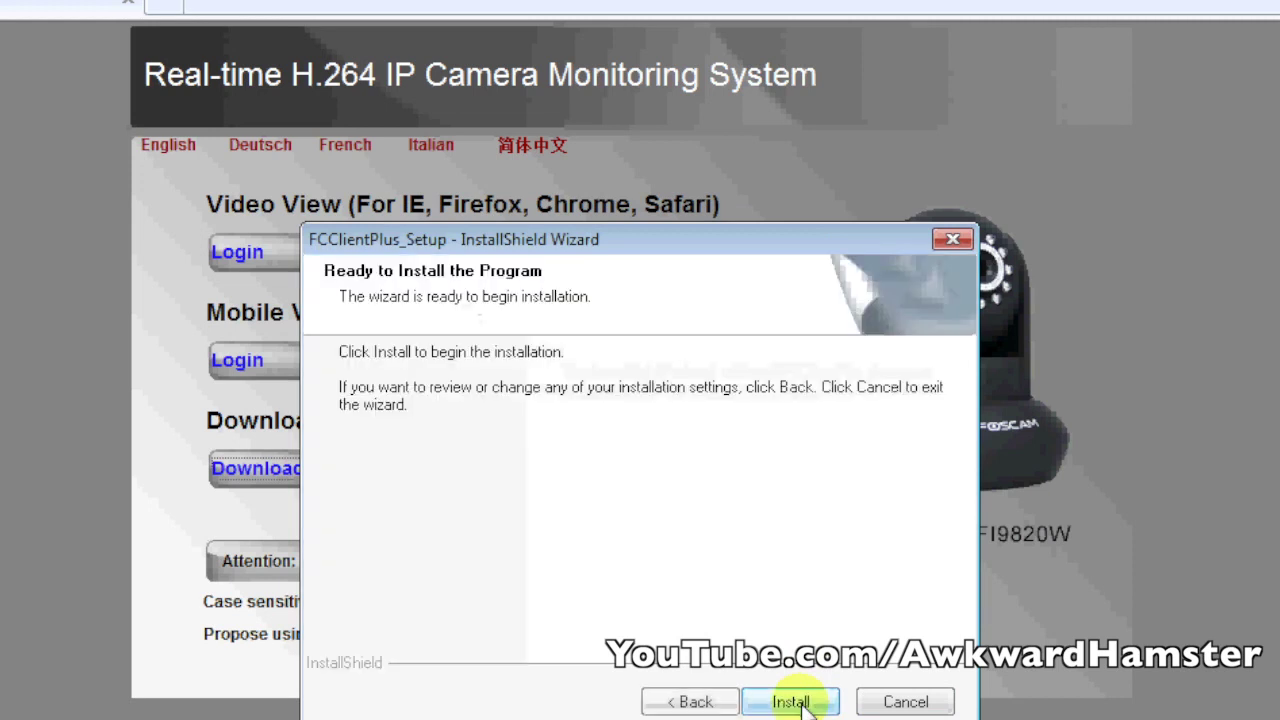
{"action": "left_click", "coordinate": [790, 702]}
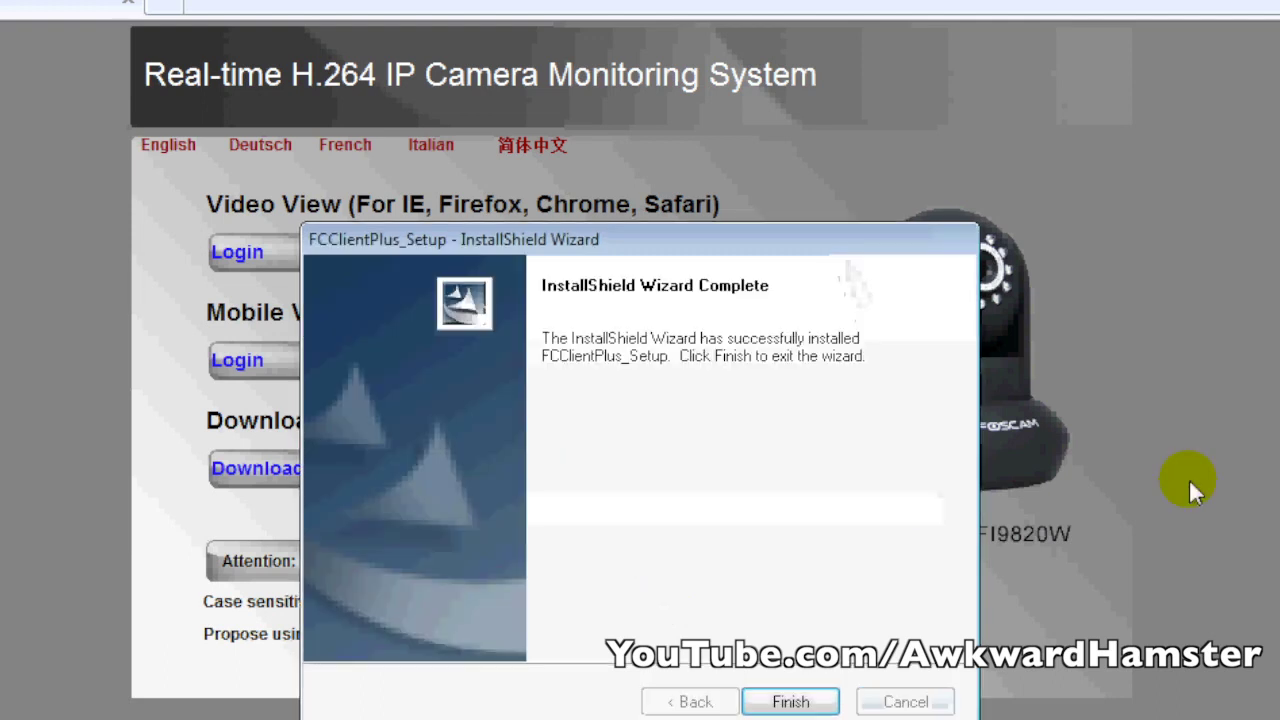
{"action": "left_click", "coordinate": [812, 698]}
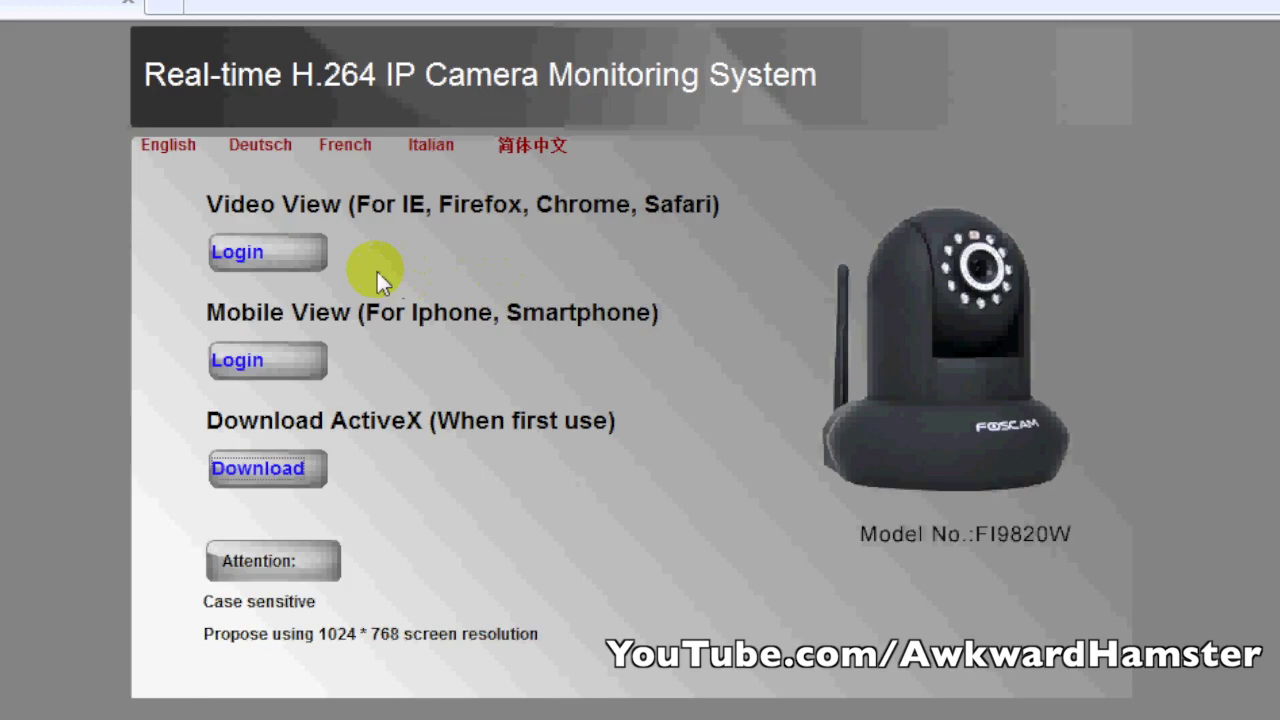
- Log in to Video View (For IE, Firefox, Chrome, Safari) to start the live stream
{"action": "left_click", "coordinate": [242, 251]}
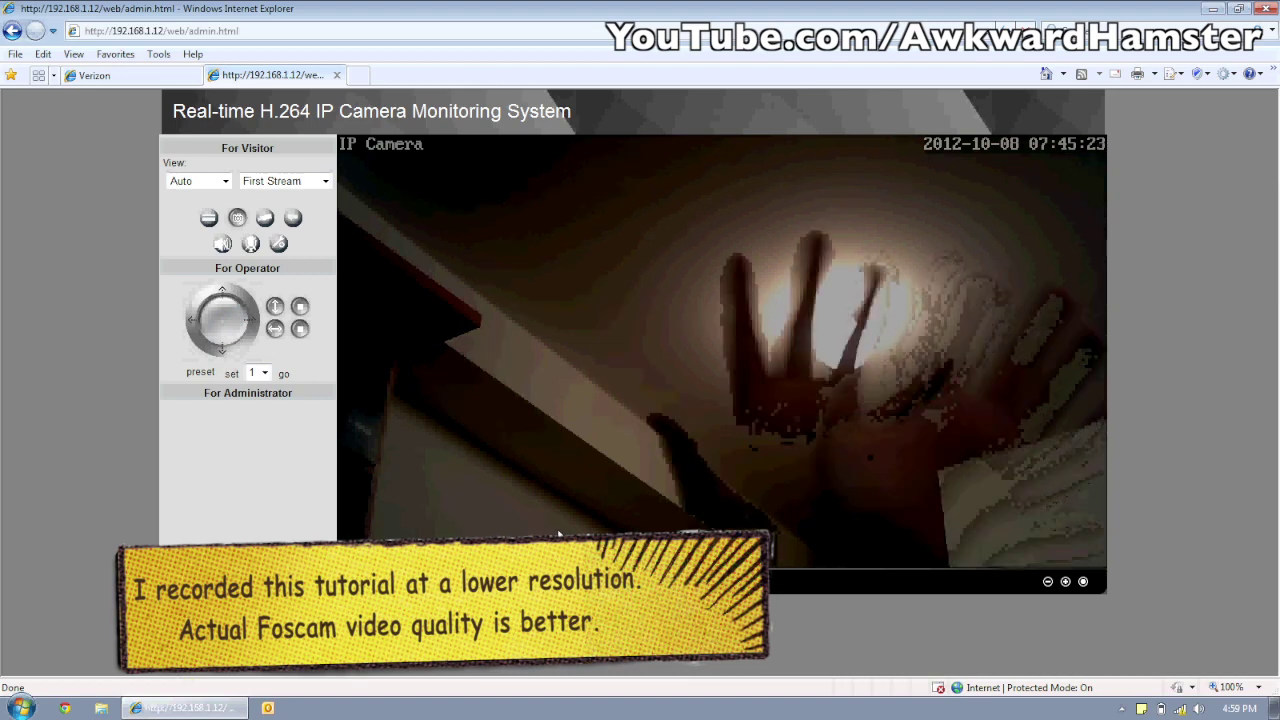
- Pan and tilt with the Operator dial until the vase of flowers is in view
{"action": "left_click", "coordinate": [228, 326]}
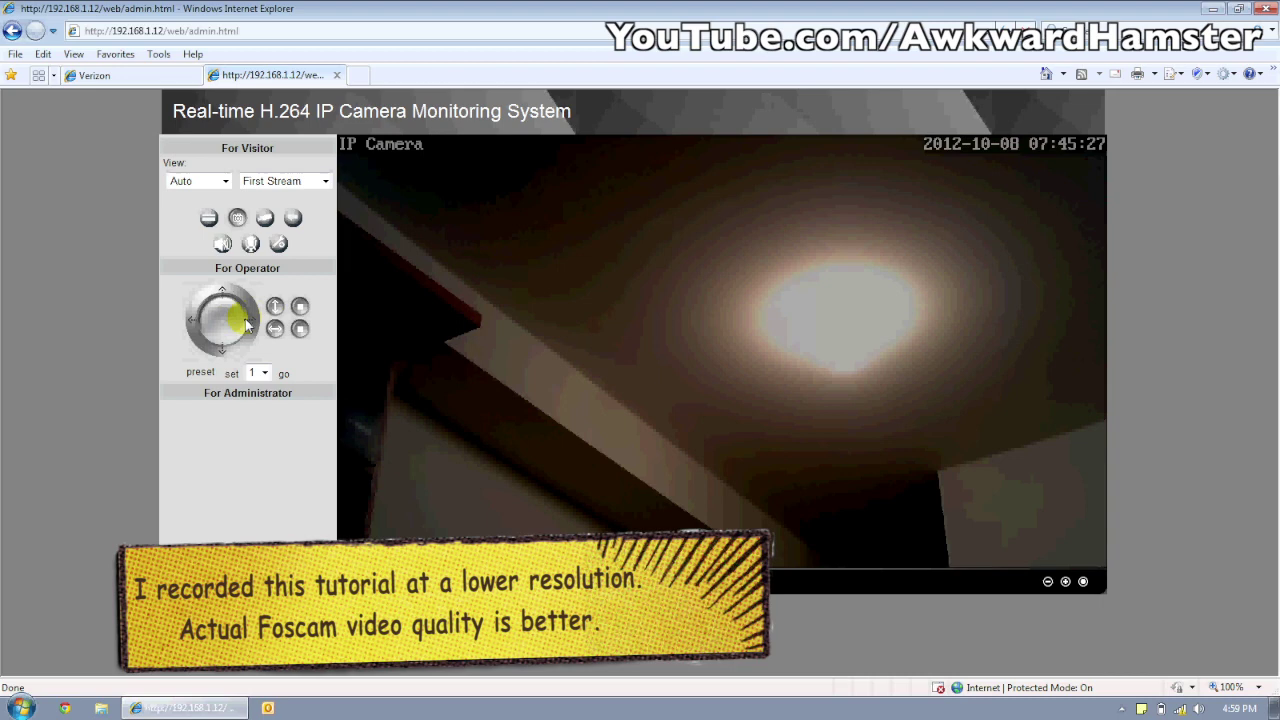
{"action": "left_click", "coordinate": [247, 325]}
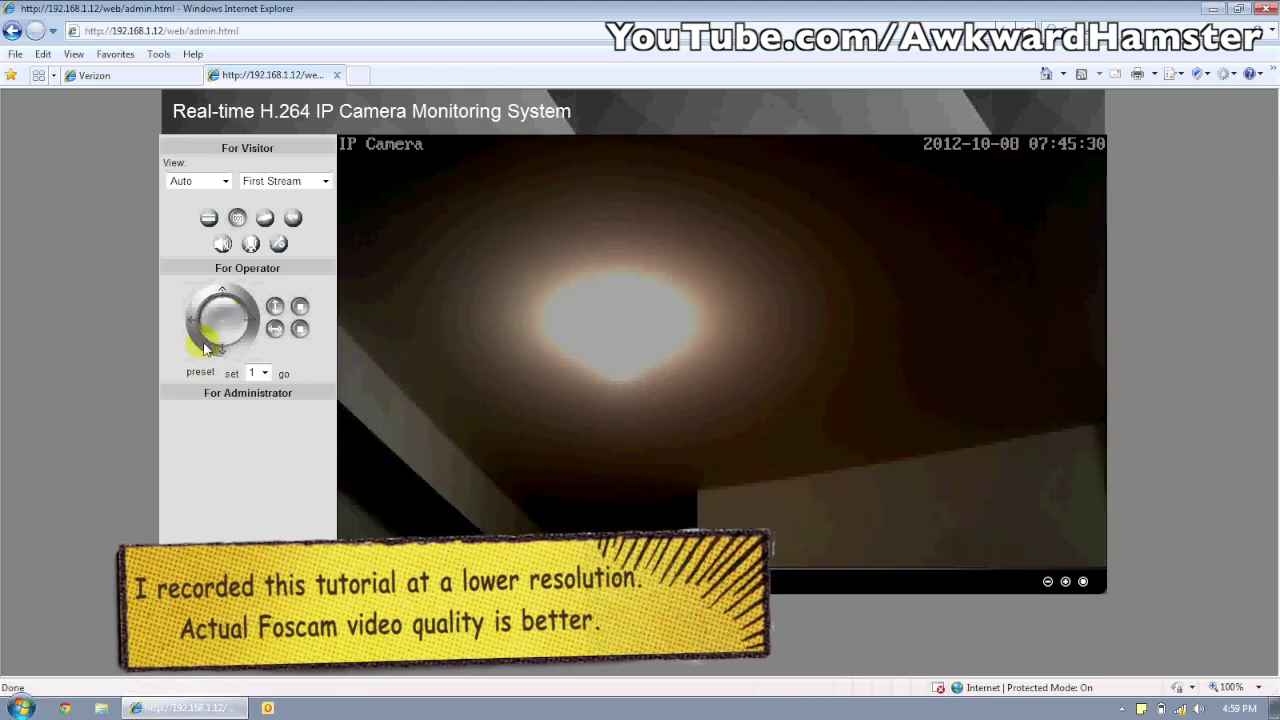
{"action": "left_click", "coordinate": [214, 349]}
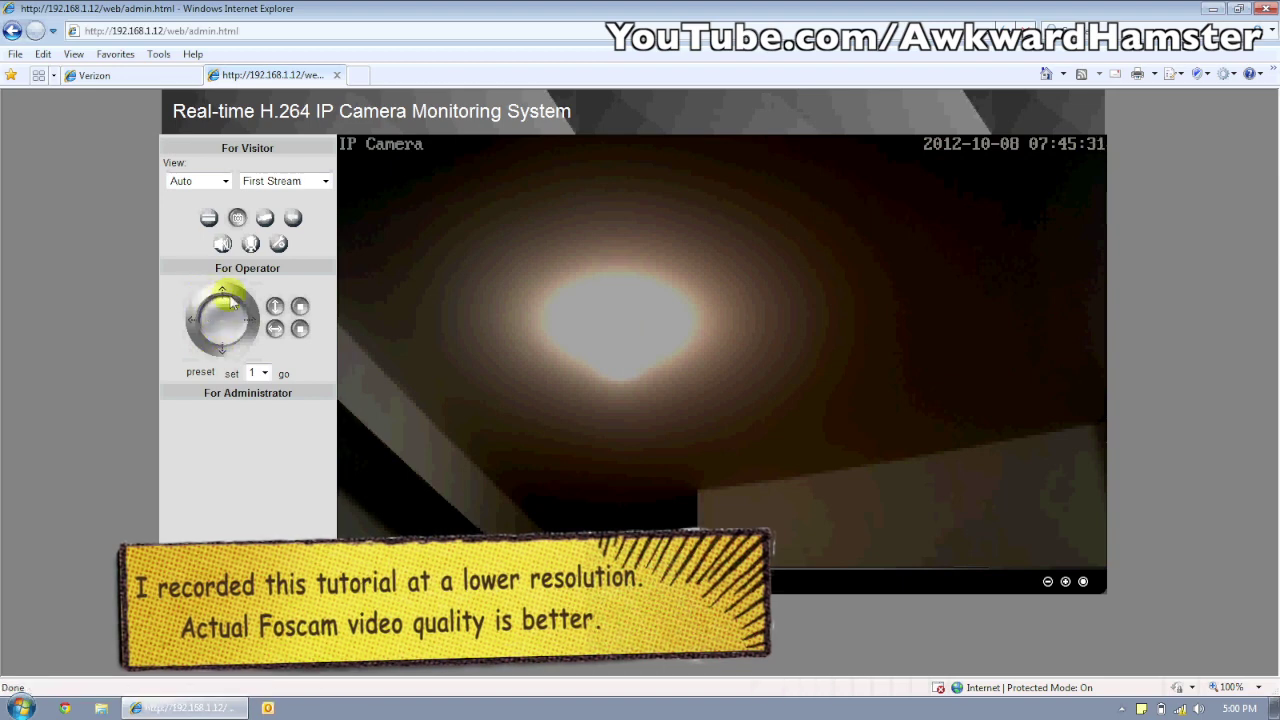
{"action": "left_click", "coordinate": [214, 303]}
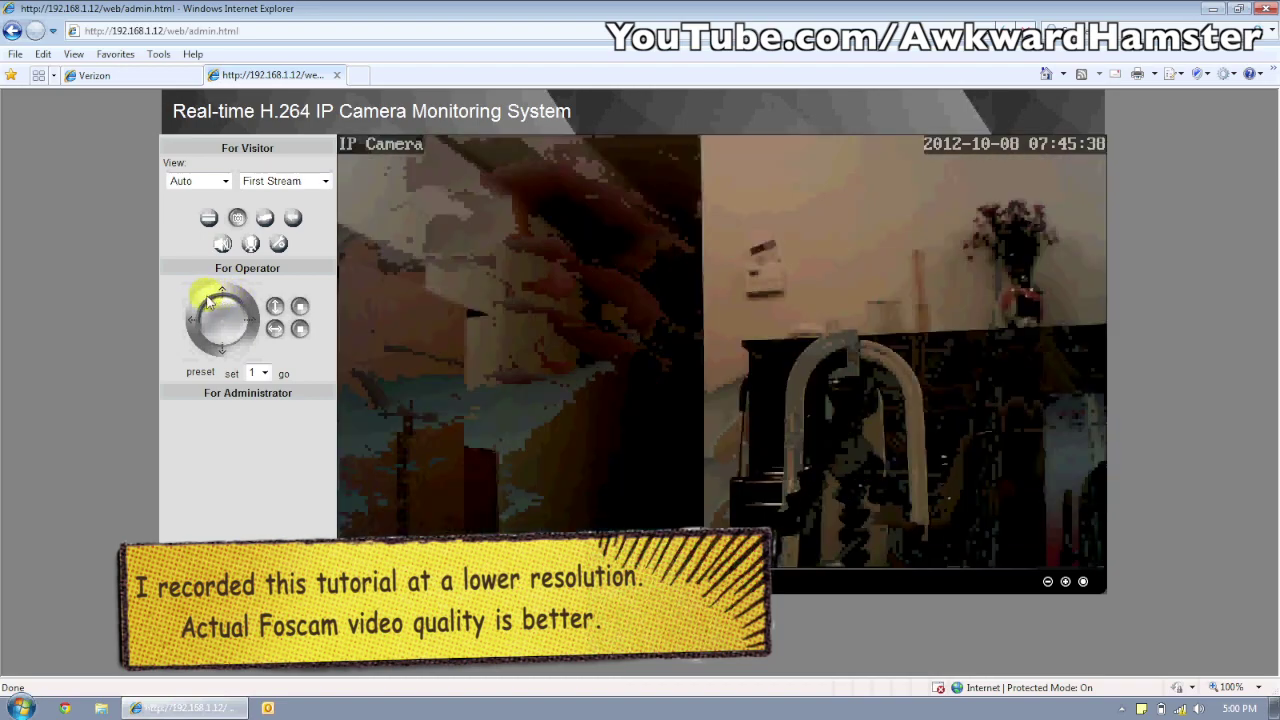
{"action": "left_click", "coordinate": [244, 321]}
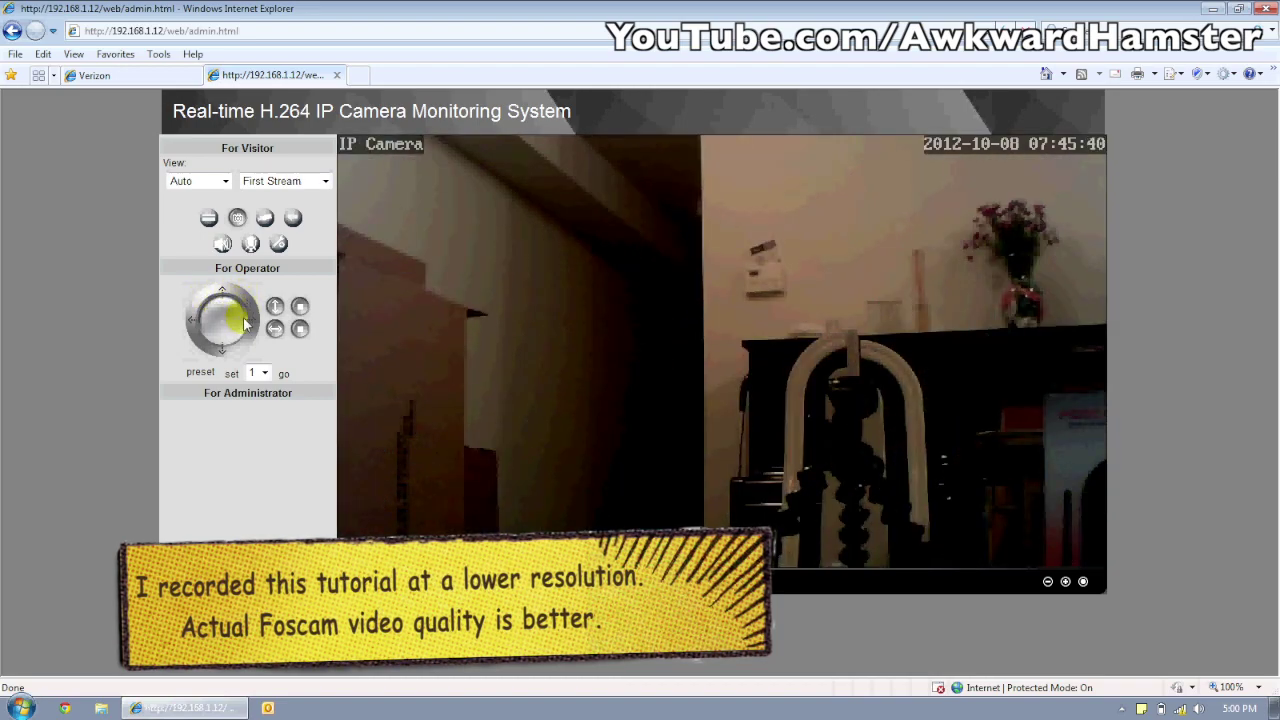
{"action": "left_click", "coordinate": [222, 290]}
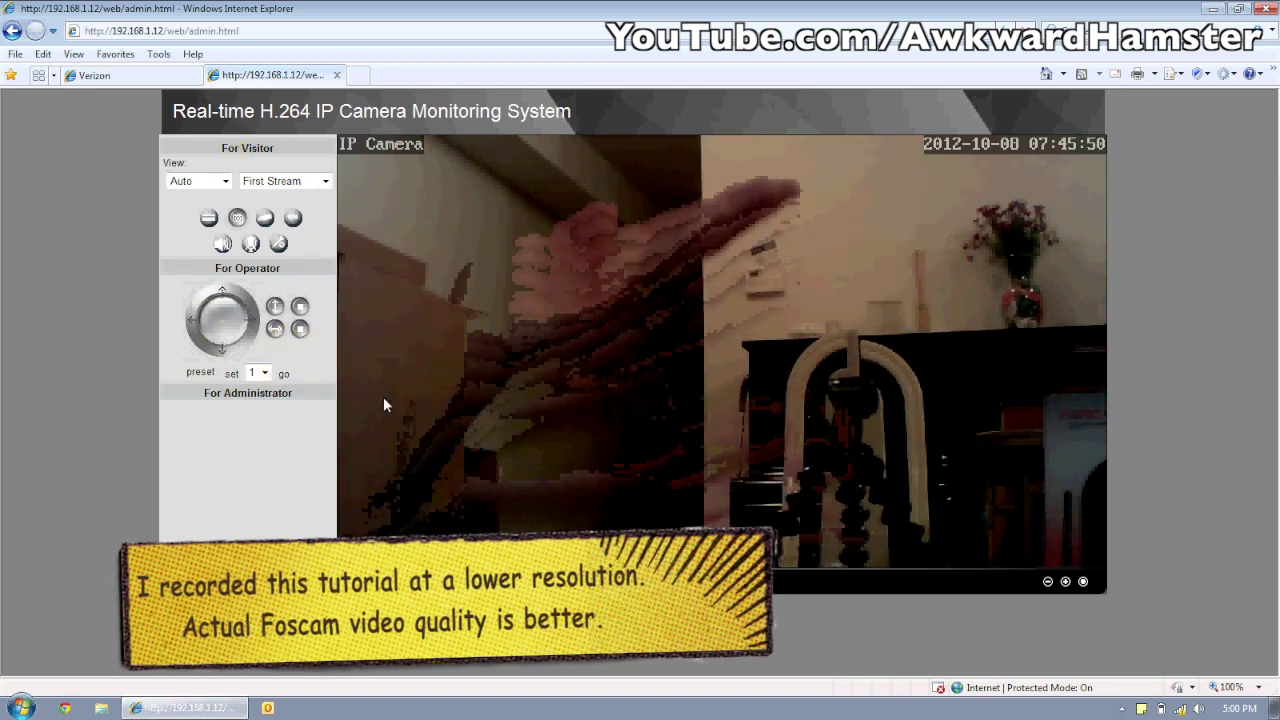
- Enable wireless in the camera's Wireless Settings, scan, and choose the AD3X4 network
{"action": "left_click", "coordinate": [283, 396]}
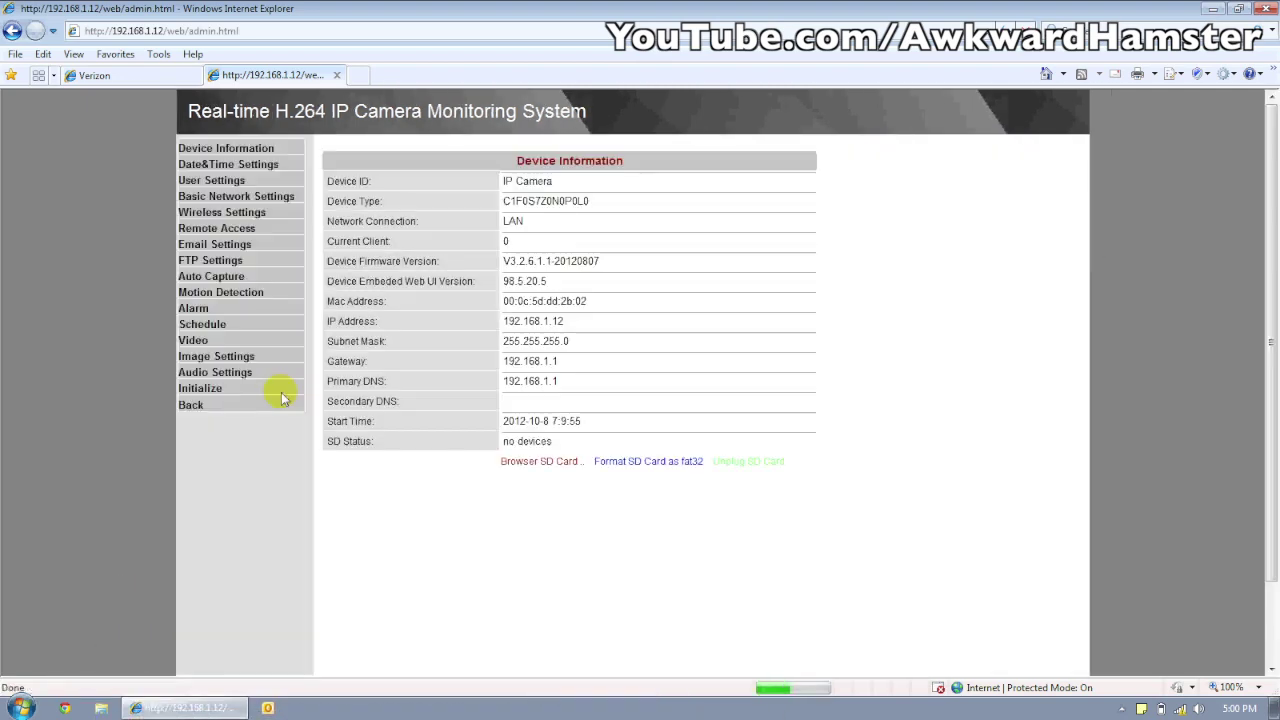
{"action": "left_click", "coordinate": [249, 217]}
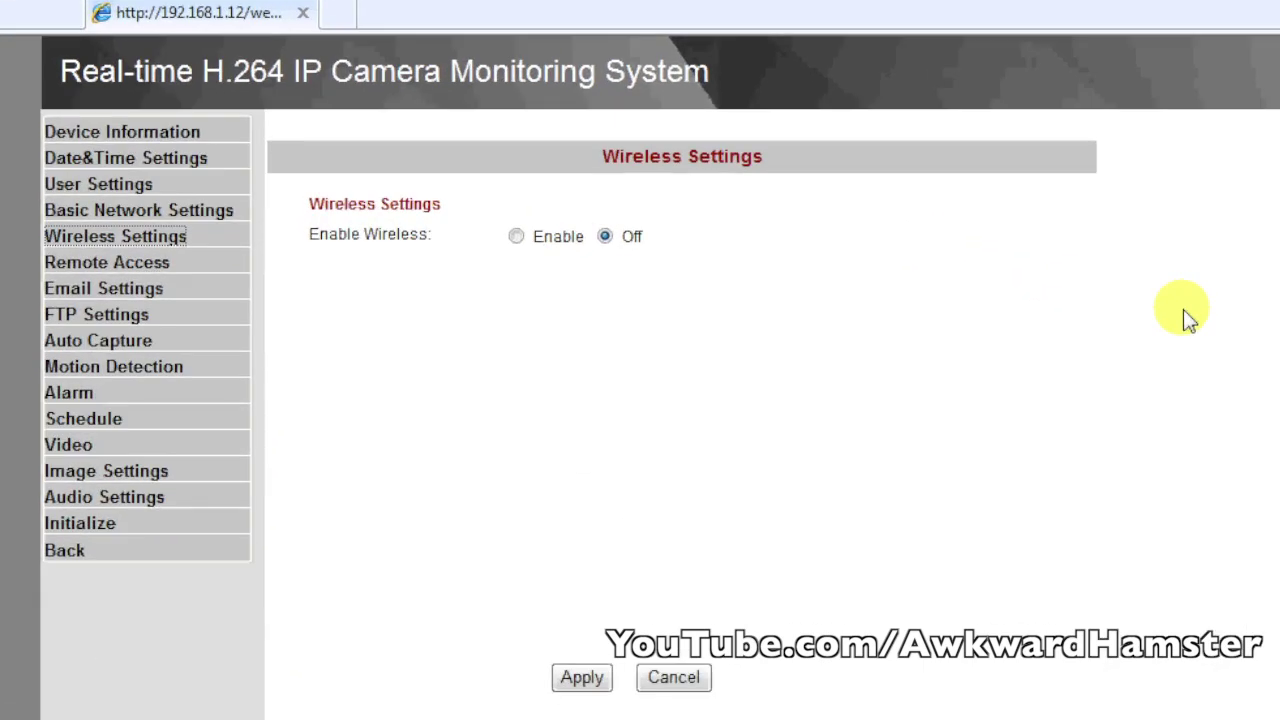
{"action": "left_click", "coordinate": [516, 236]}
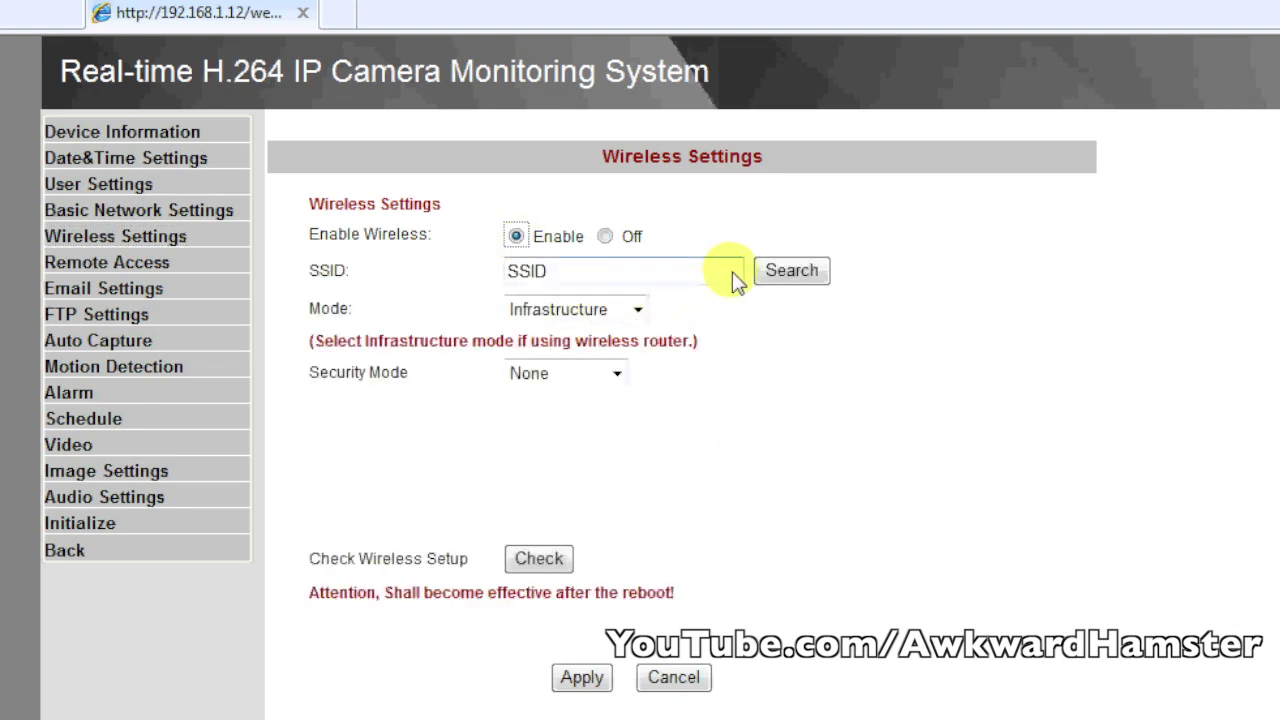
{"action": "left_click", "coordinate": [784, 266]}
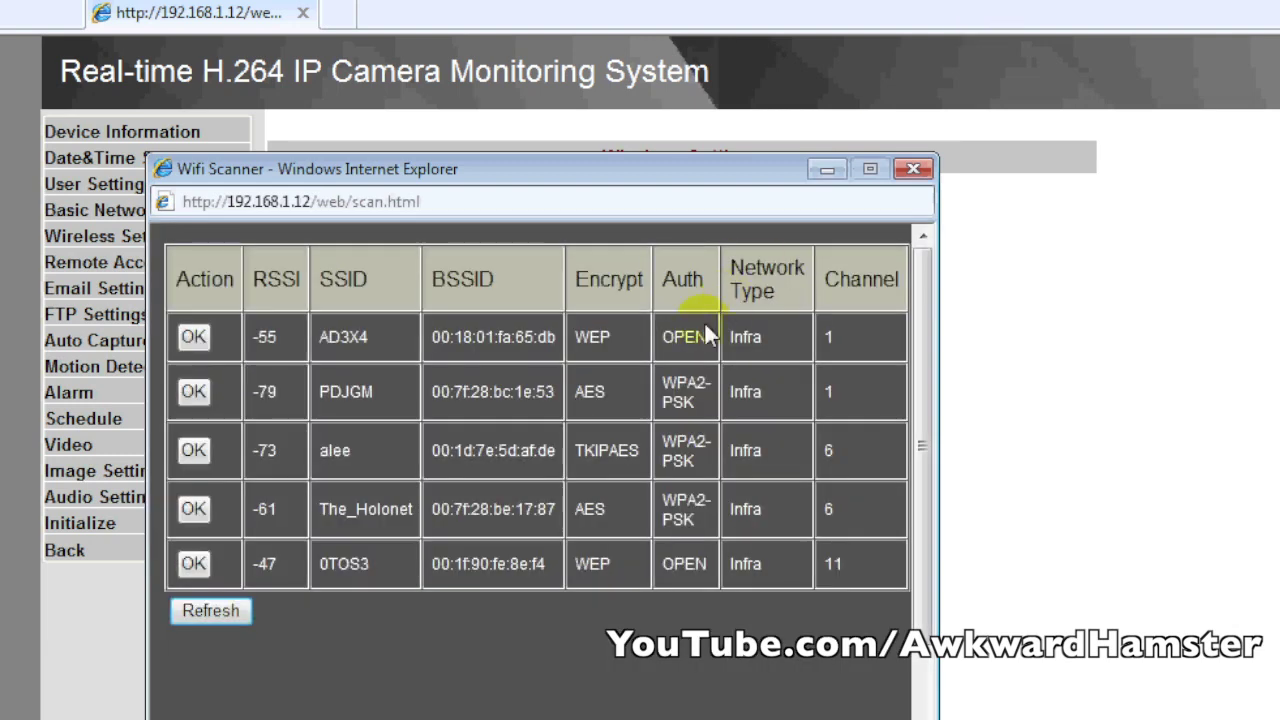
{"action": "left_click", "coordinate": [186, 345]}
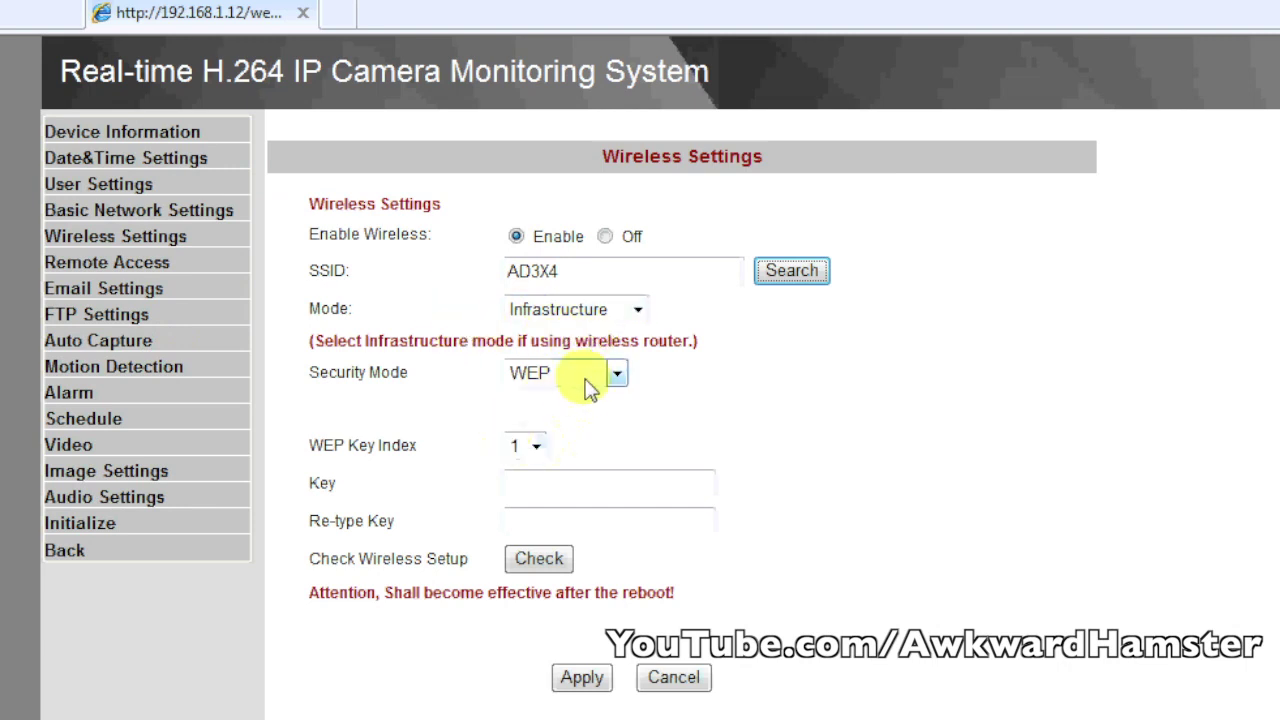
- Enter the network's WEP key in both the Key and Re-type Key fields
{"action": "left_click", "coordinate": [545, 490]}
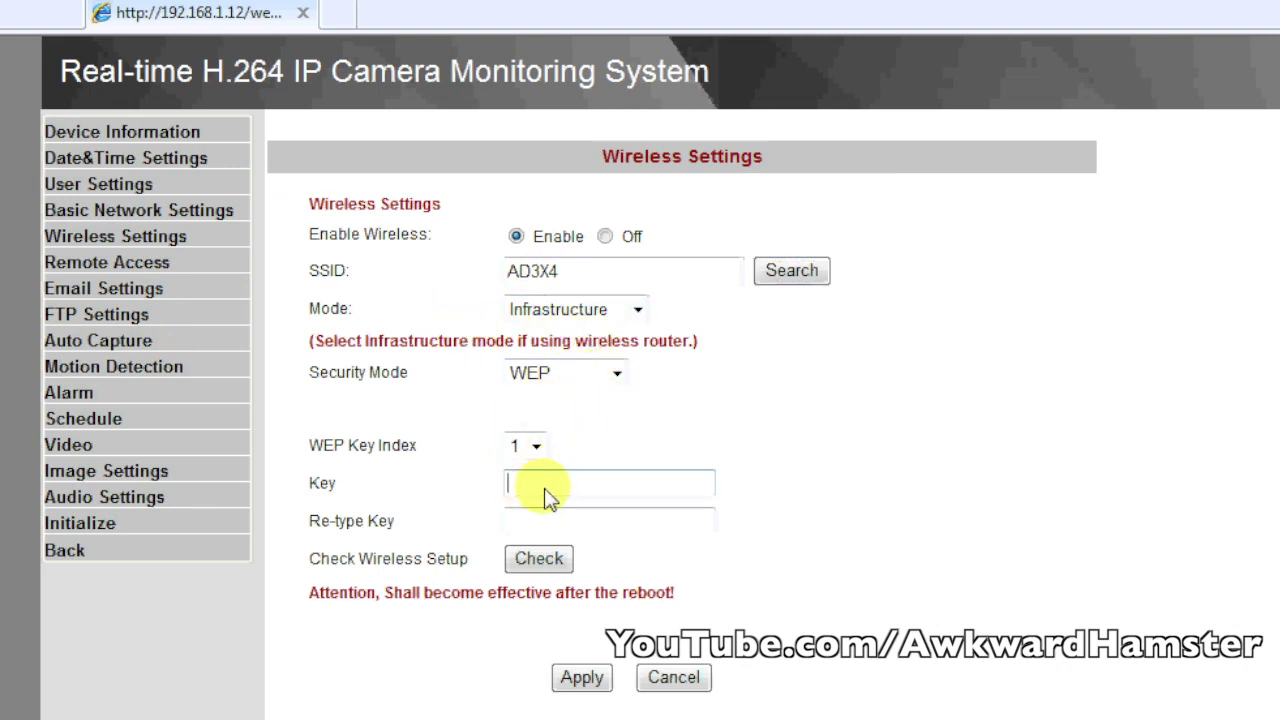
{"action": "type", "text": "1234567890"}
{"action": "key", "text": "Tab"}
{"action": "type", "text": "123"}
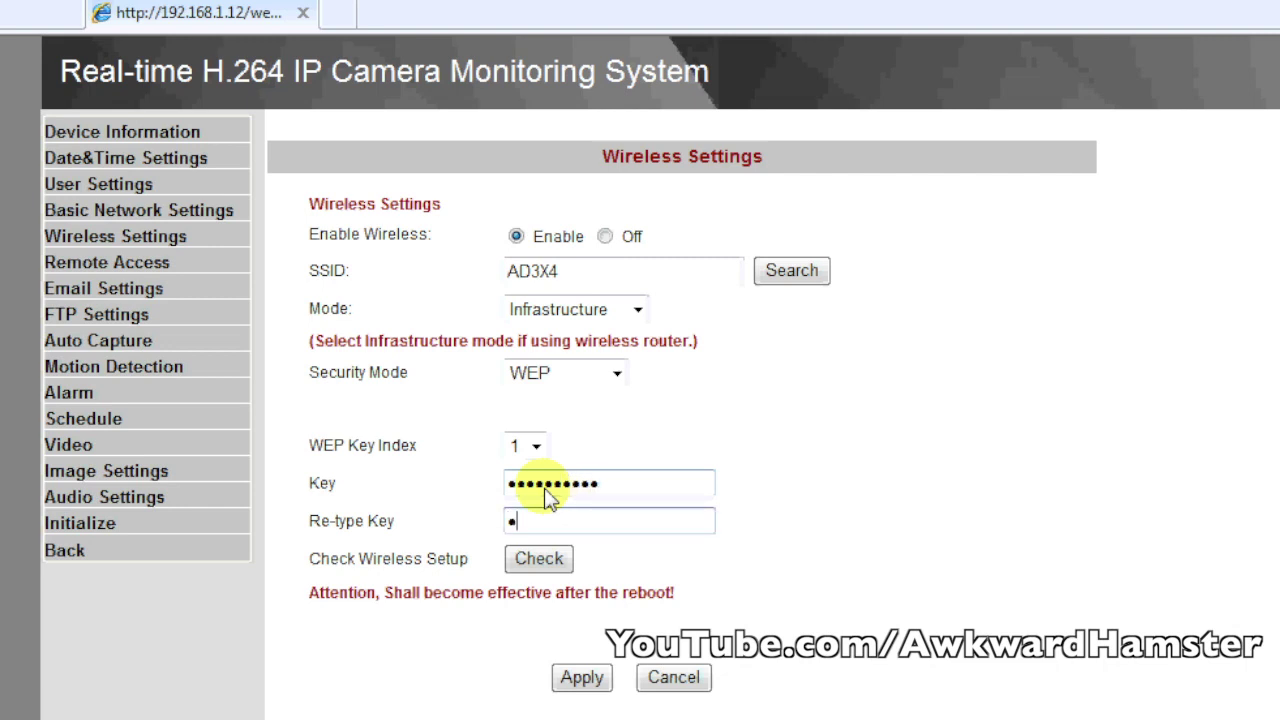
{"action": "type", "text": "45678901"}
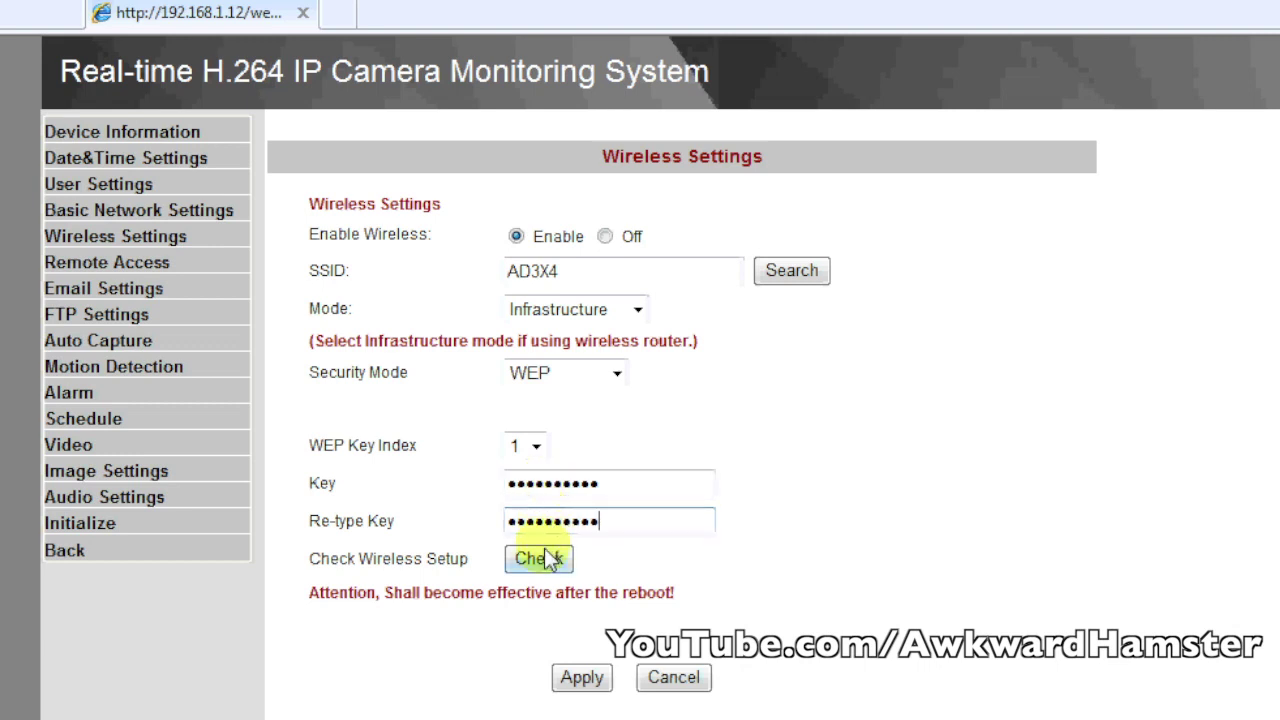
{"action": "left_click", "coordinate": [558, 560]}
- Run Check Wireless Setup and close the successful-connection result
{"action": "left_click", "coordinate": [552, 564]}
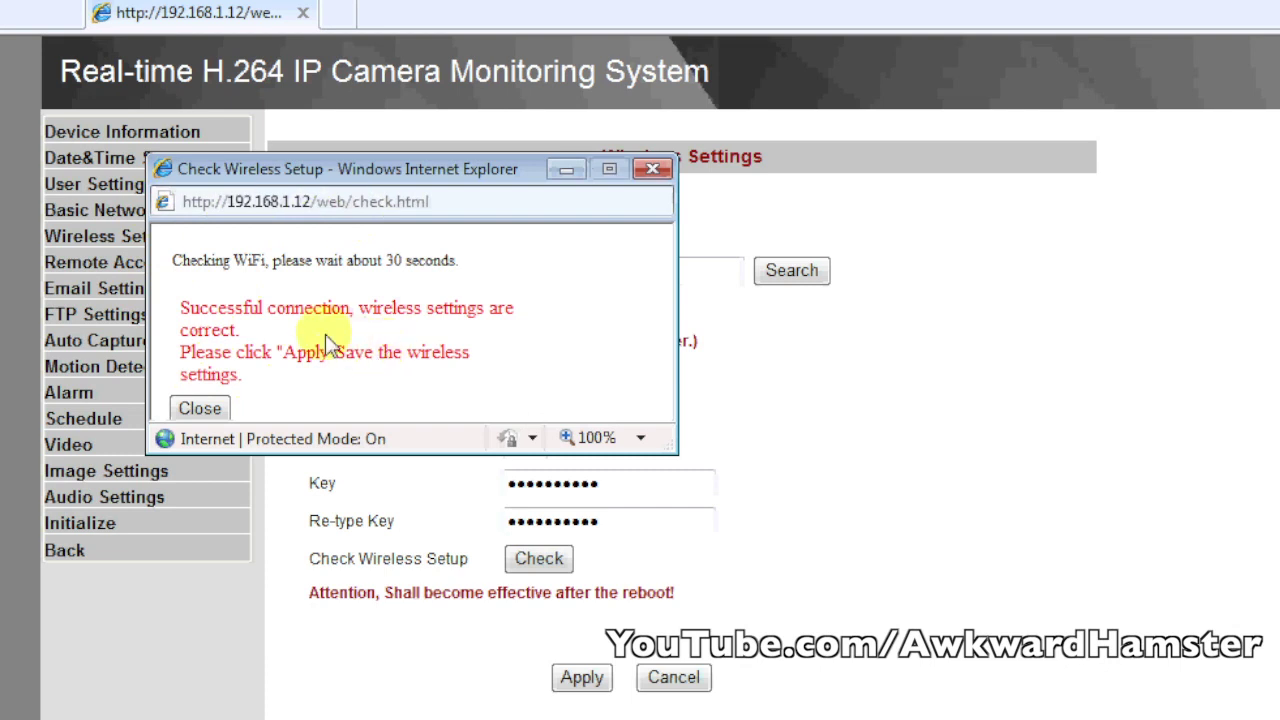
{"action": "left_click", "coordinate": [201, 410]}
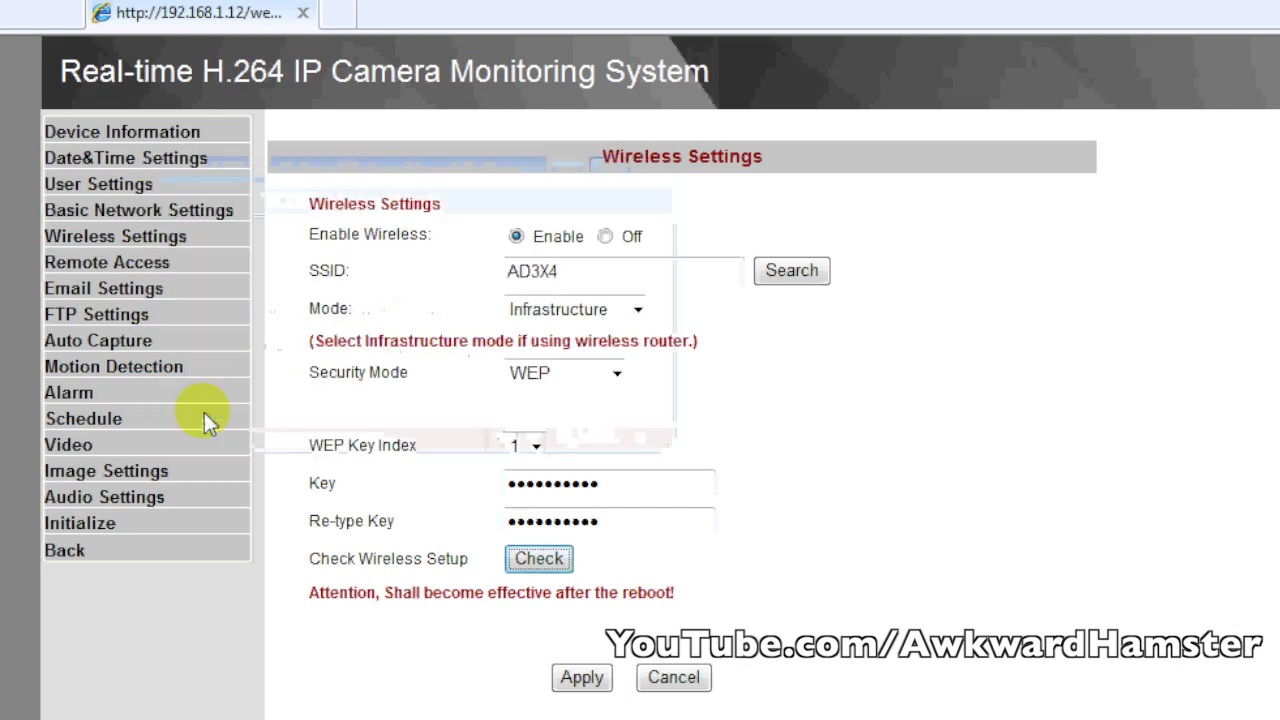
- Apply the wireless settings and reload the camera at 192.168.1.5 to see Device Information
{"action": "left_click", "coordinate": [562, 680]}
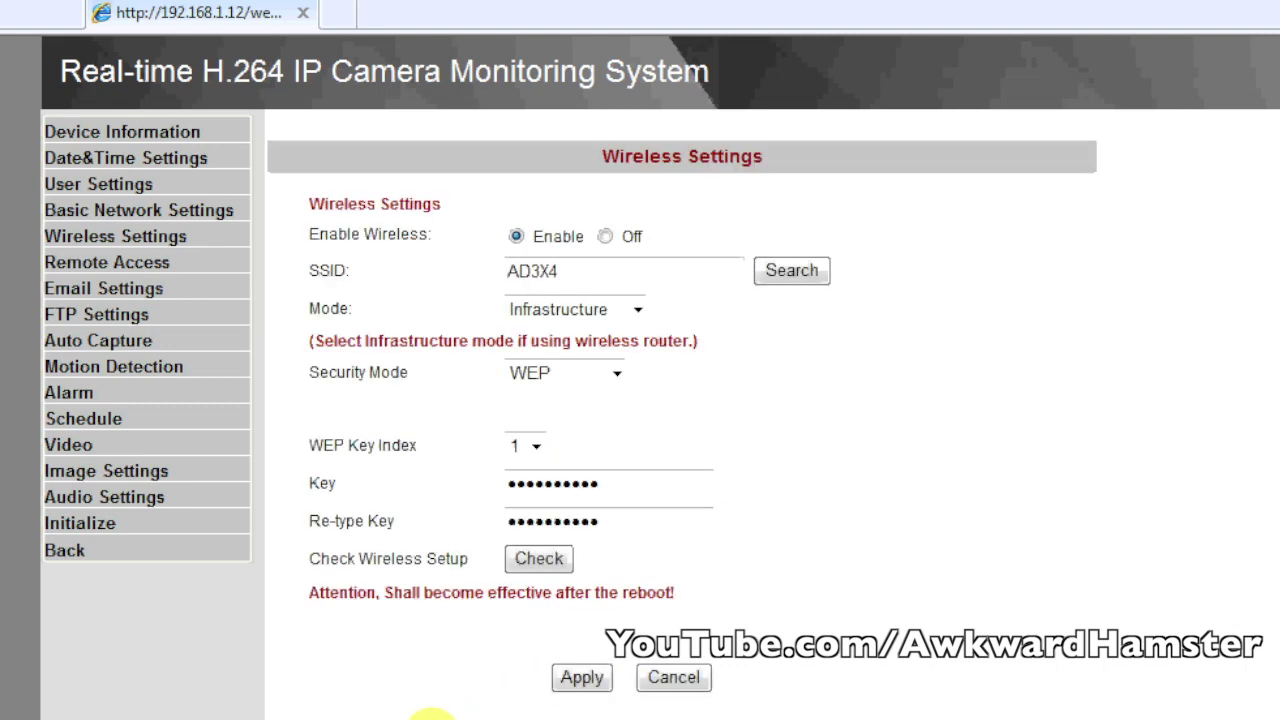
{"action": "left_click", "coordinate": [70, 553]}
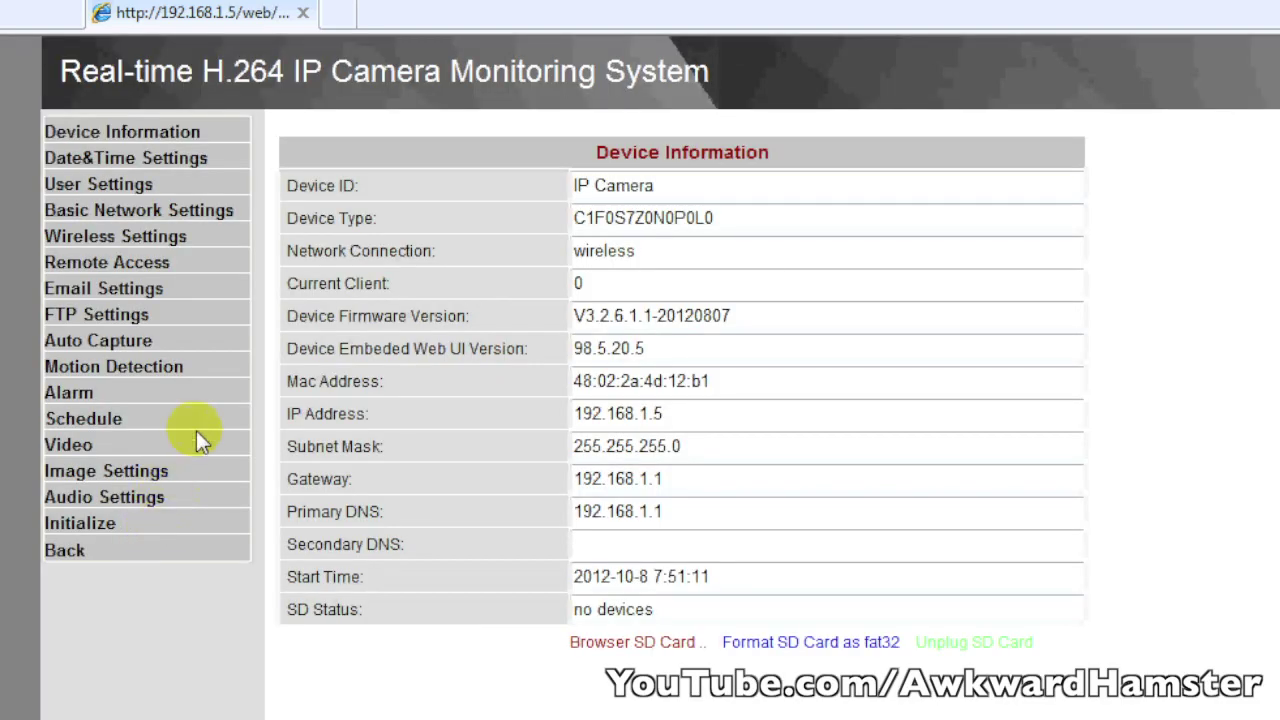
- Switch the camera to a fixed IP address of 192.168.1.120 and apply the basic network settings
{"action": "left_click", "coordinate": [210, 206]}
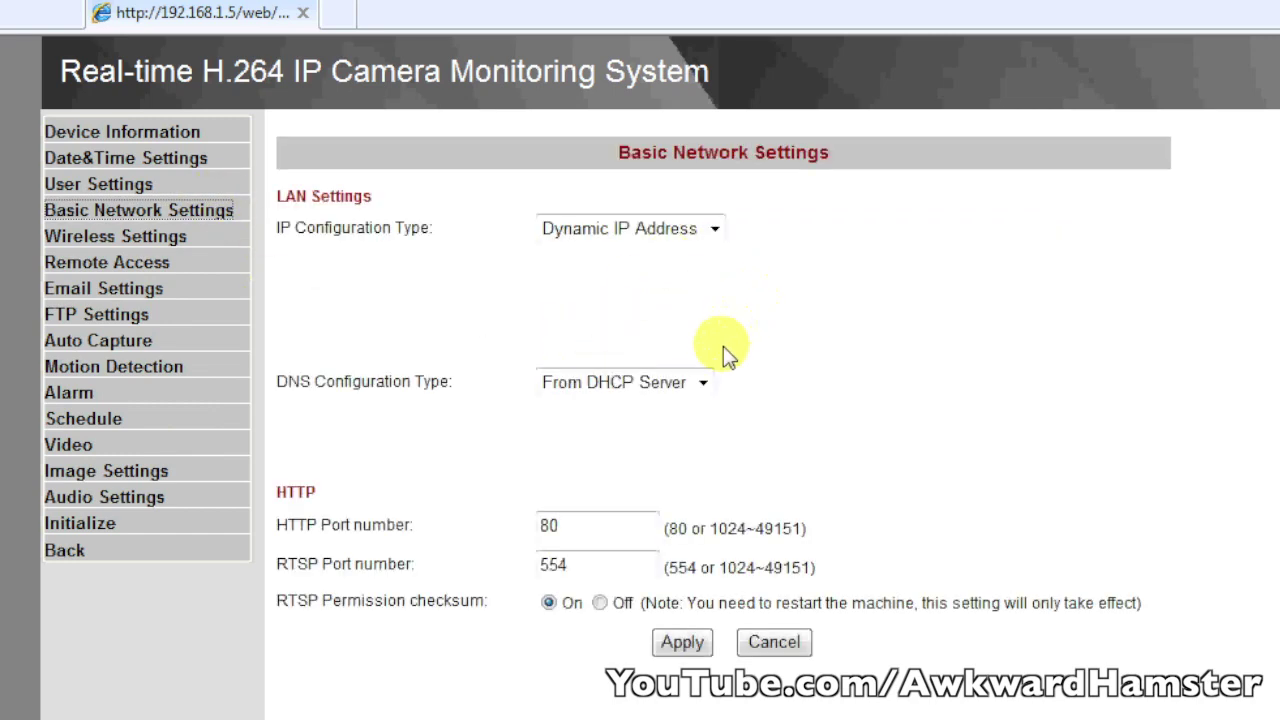
{"action": "left_click", "coordinate": [694, 235]}
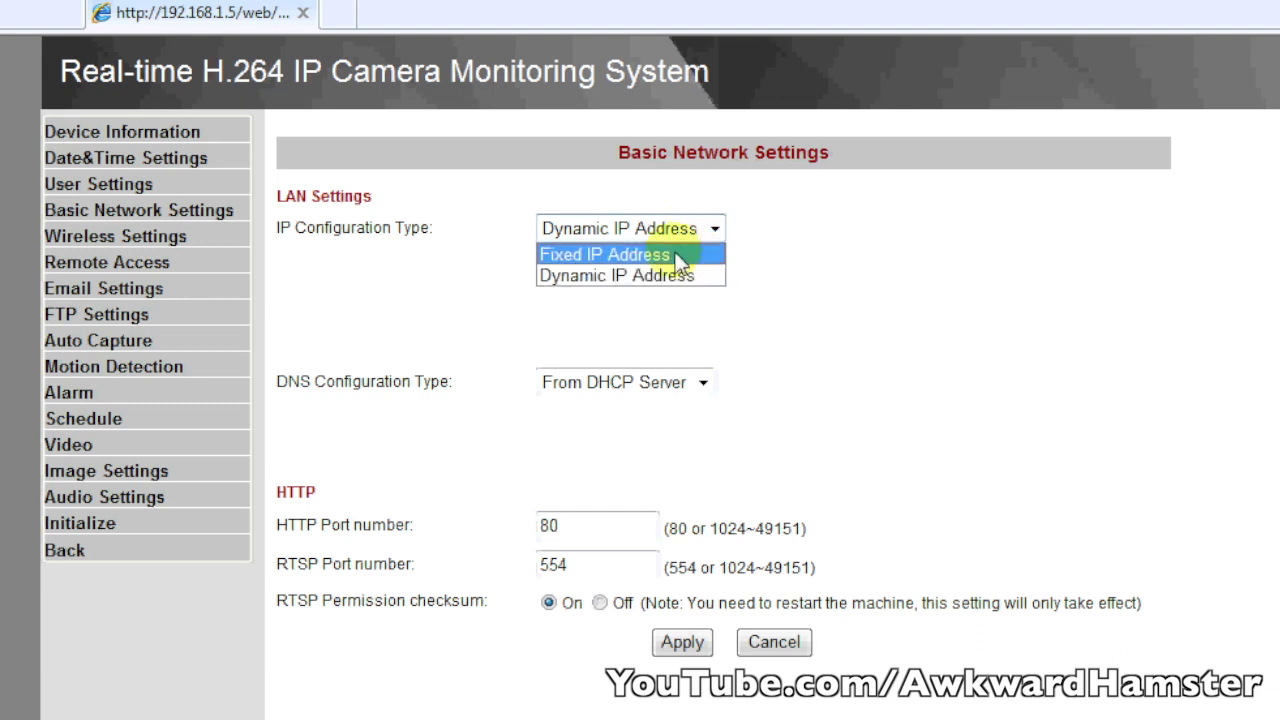
{"action": "left_click", "coordinate": [681, 256]}
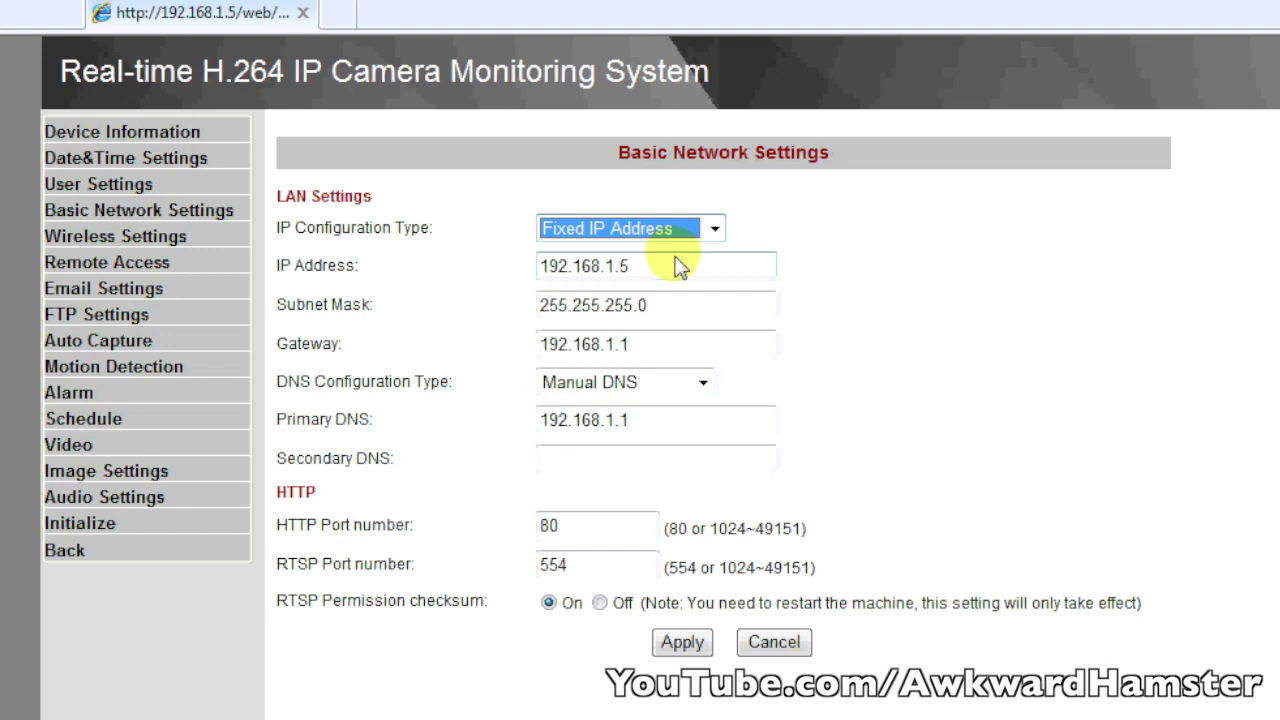
{"action": "left_click", "coordinate": [726, 270]}
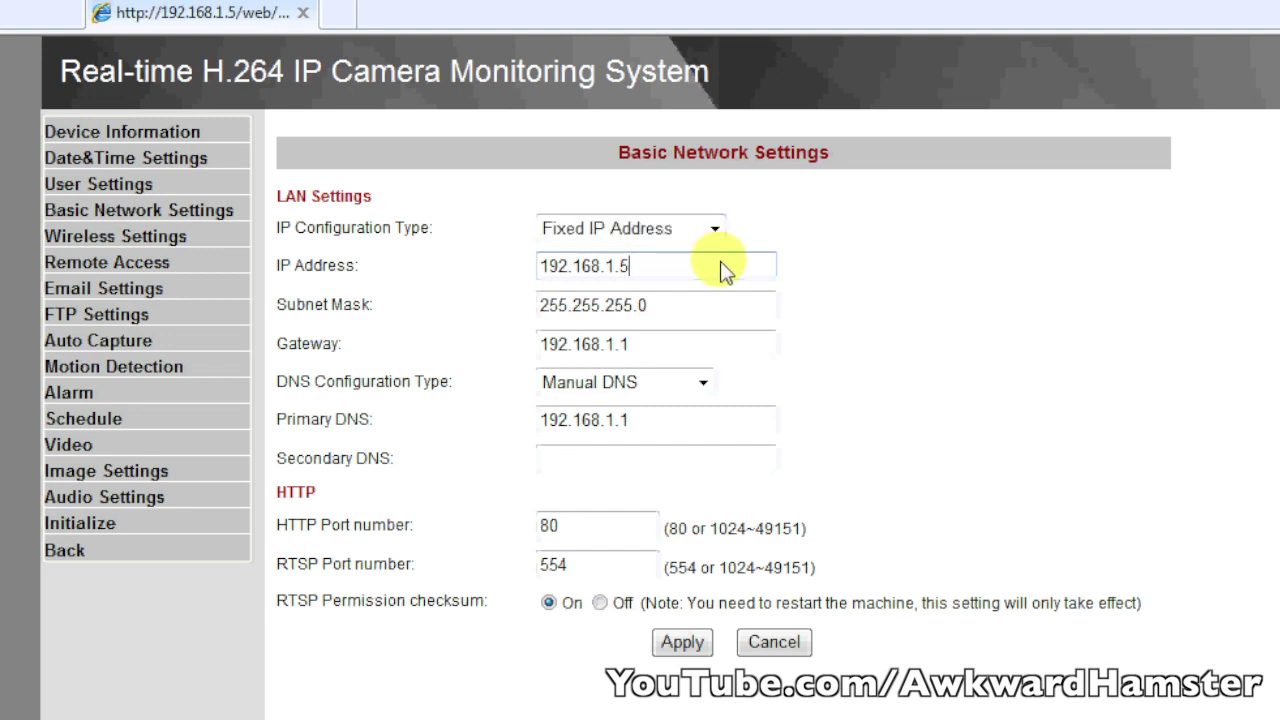
{"action": "key", "text": "BackSpace"}
{"action": "type", "text": "120"}
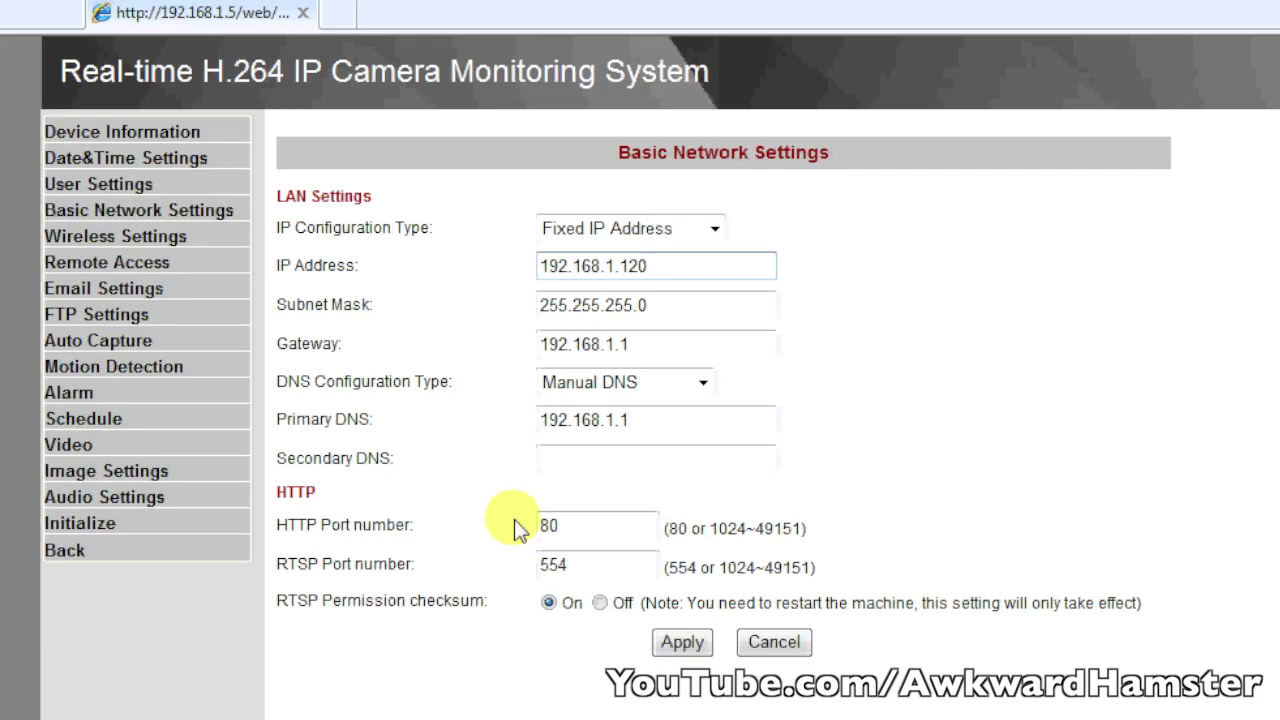
{"action": "left_click", "coordinate": [571, 529]}
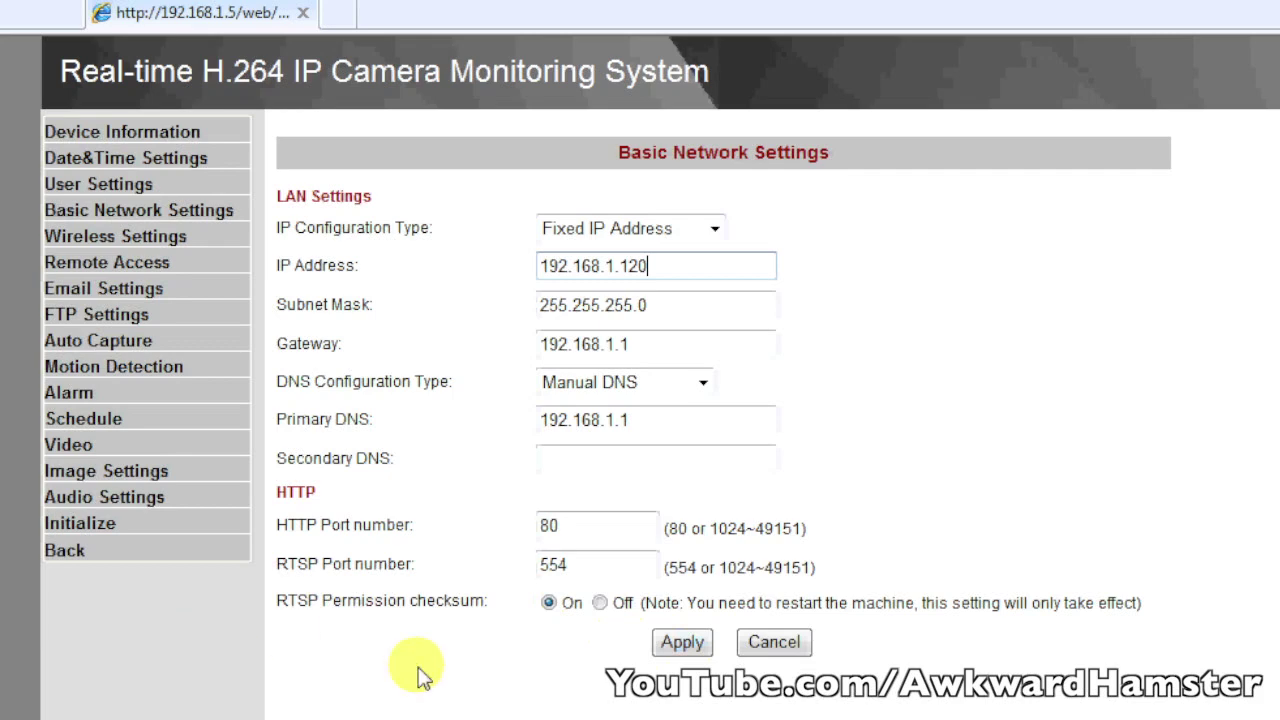
{"action": "left_click", "coordinate": [684, 645]}
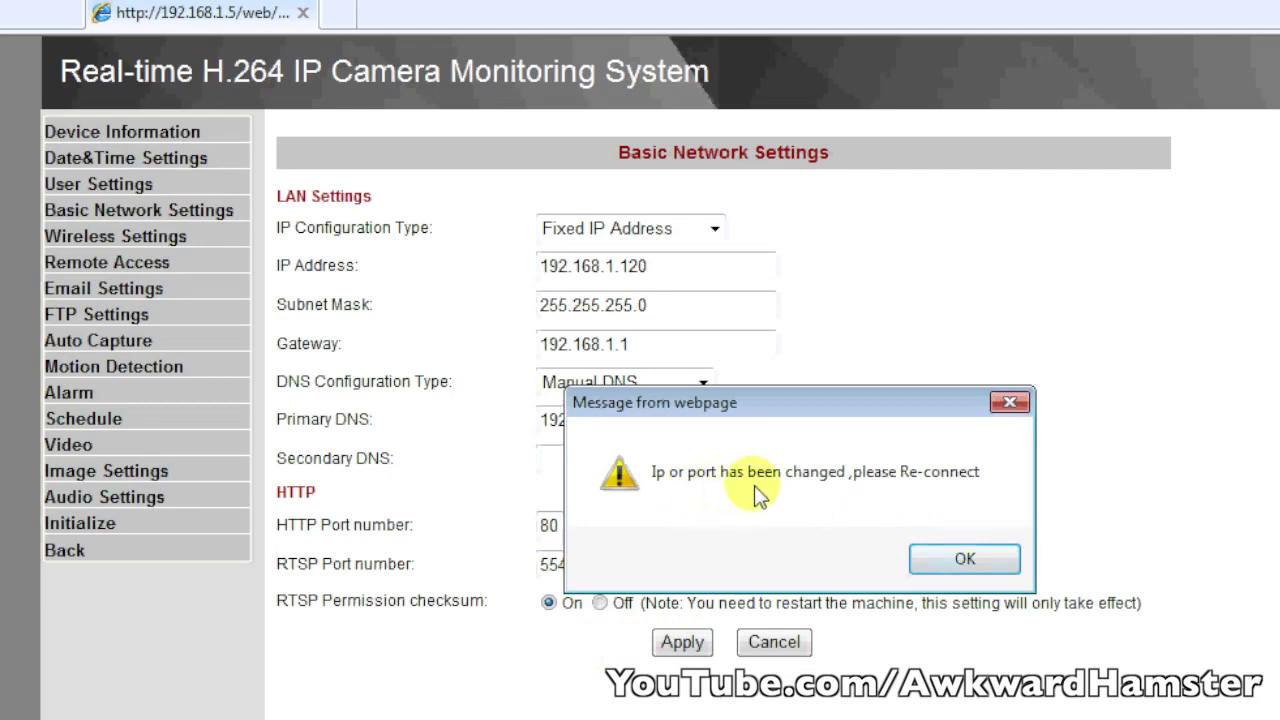
- Dismiss the re-connect notice, browse to 192.168.1.120 and enter the camera's username and password
{"action": "left_click", "coordinate": [935, 555]}
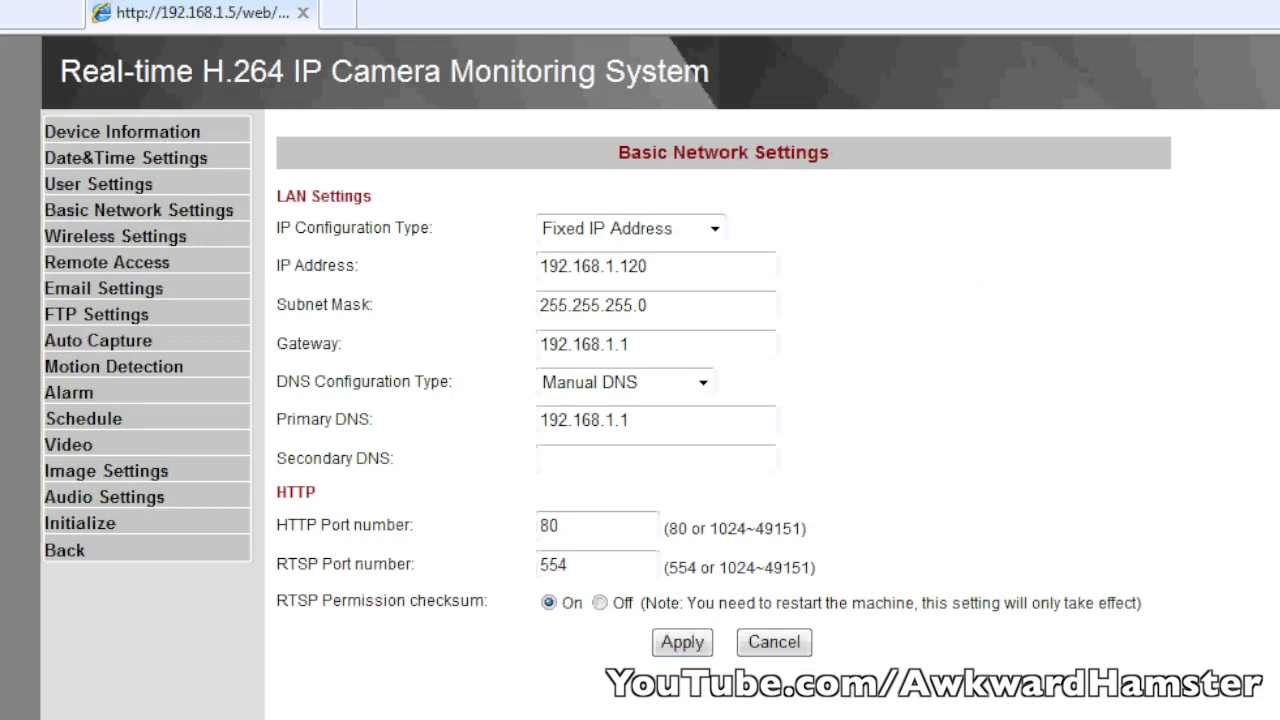
{"action": "left_click", "coordinate": [234, 48]}
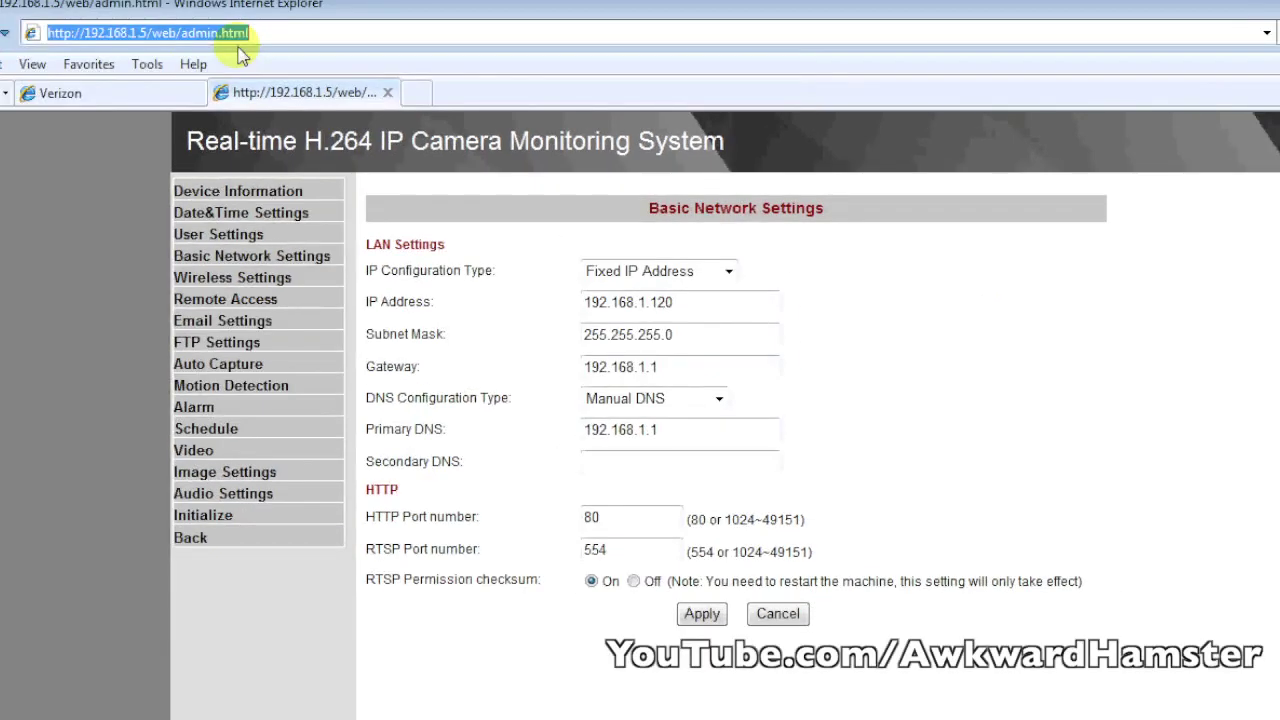
{"action": "type", "text": "192.168"}
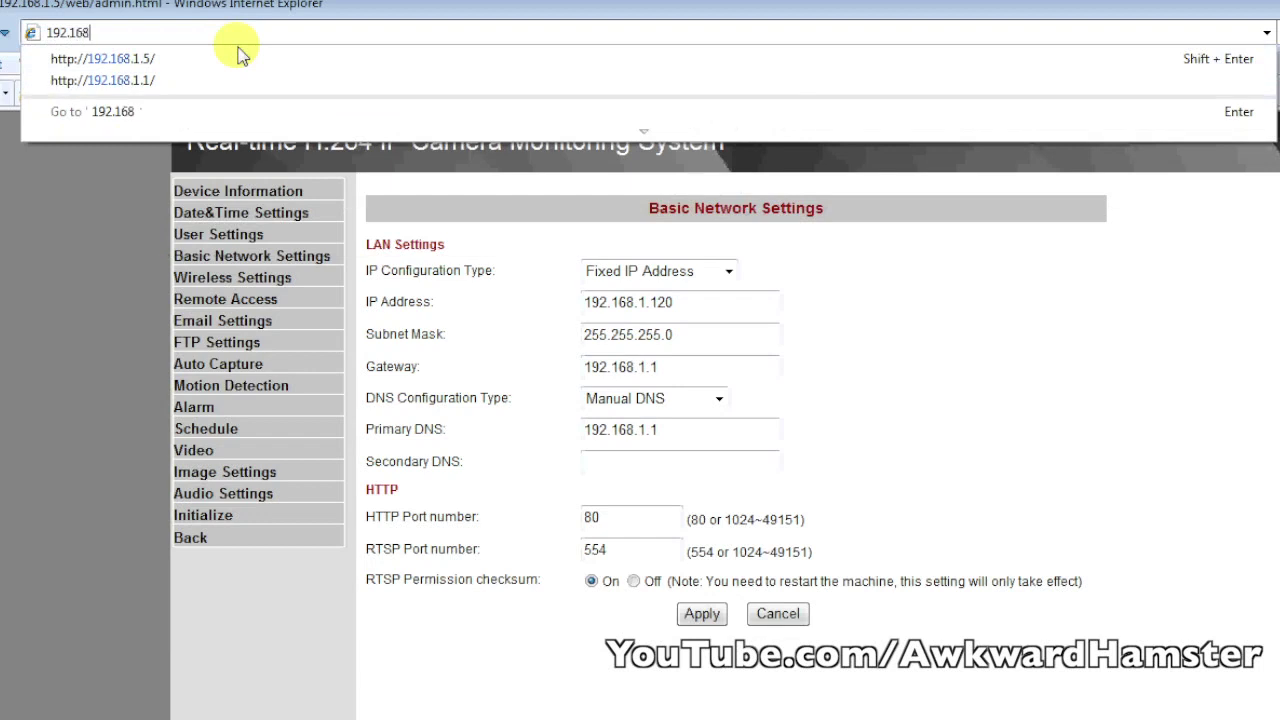
{"action": "type", "text": ".1.120"}
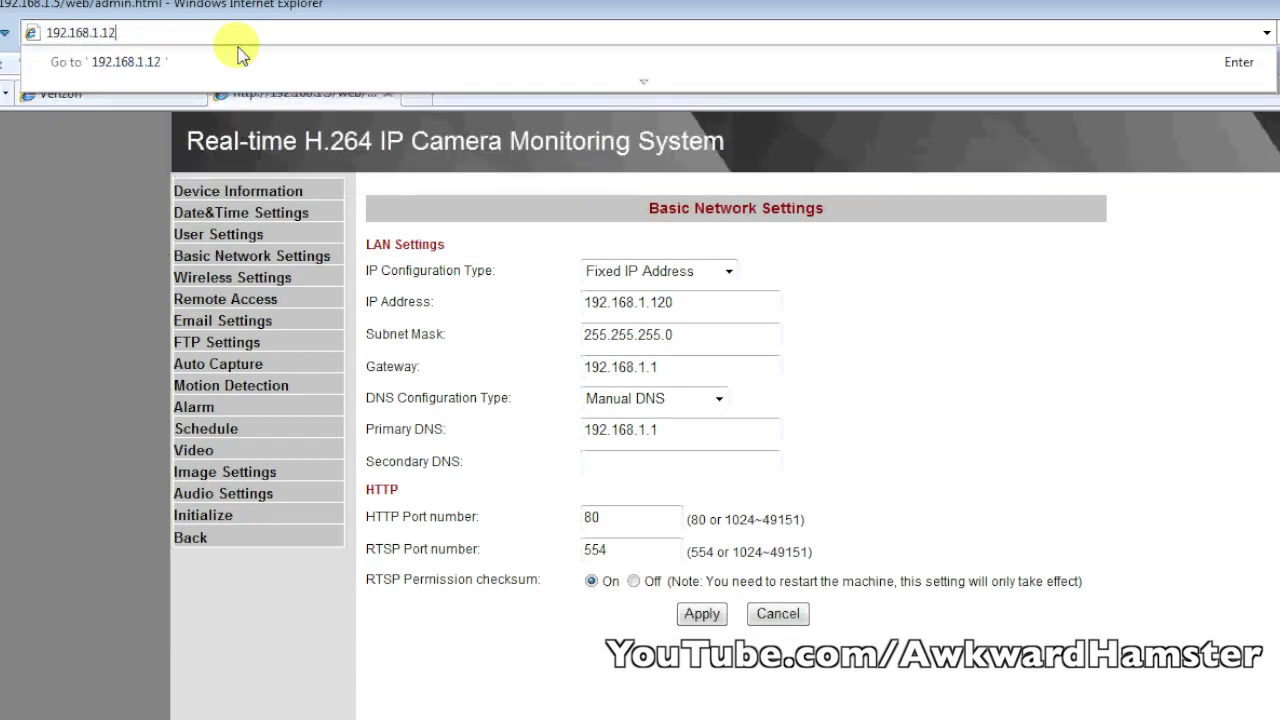
{"action": "key", "text": "Return"}
{"action": "type", "text": "admin"}
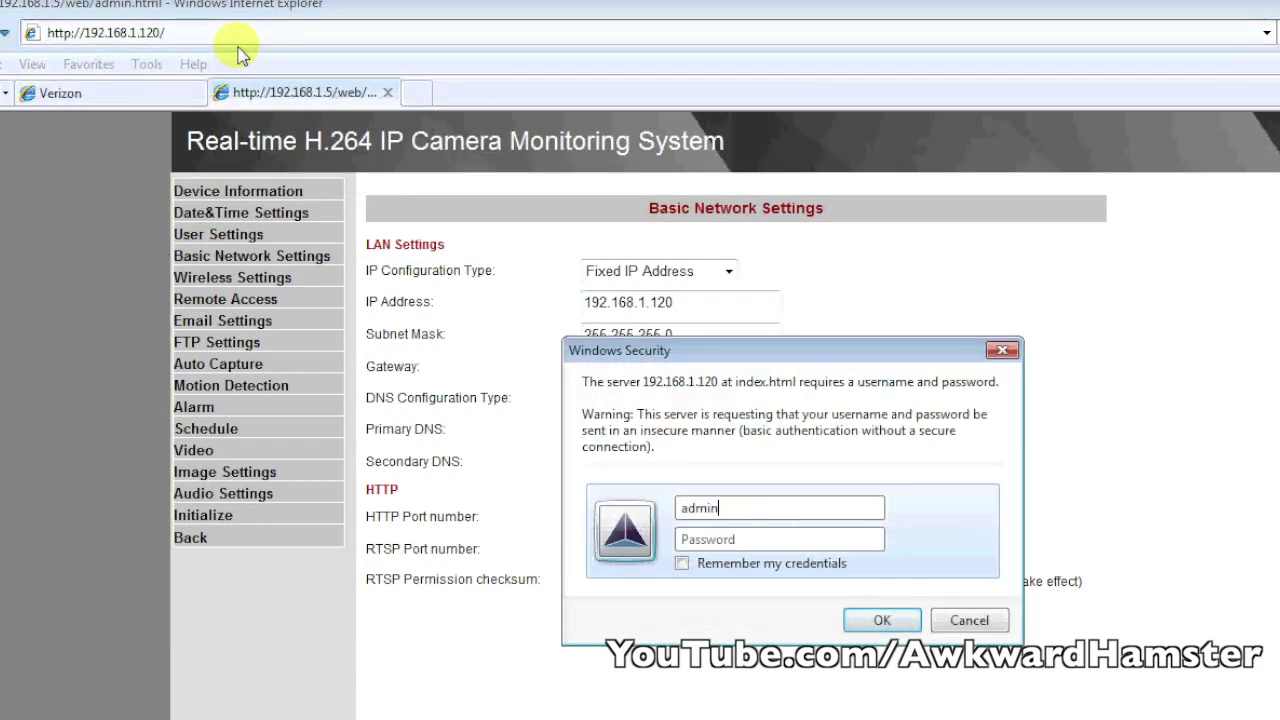
{"action": "key", "text": "Tab"}
{"action": "type", "text": "123"}
{"action": "key", "text": "Return"}
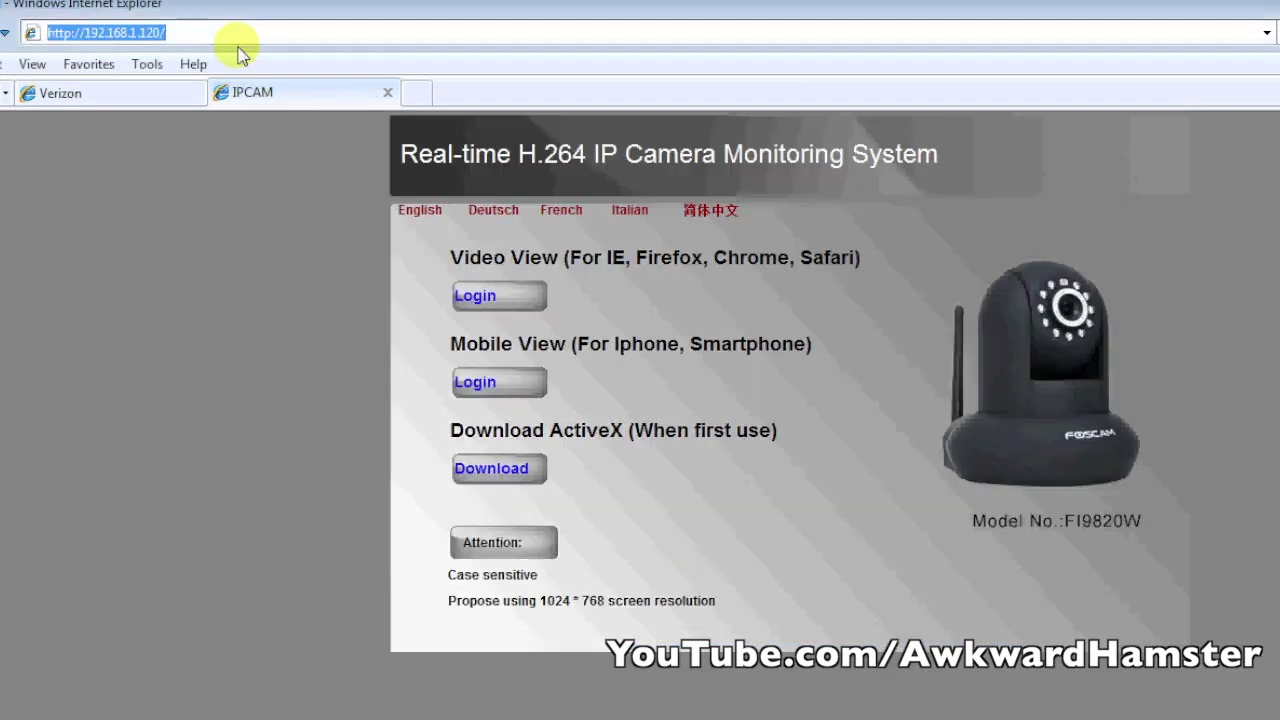
{"action": "left_click", "coordinate": [488, 384]}
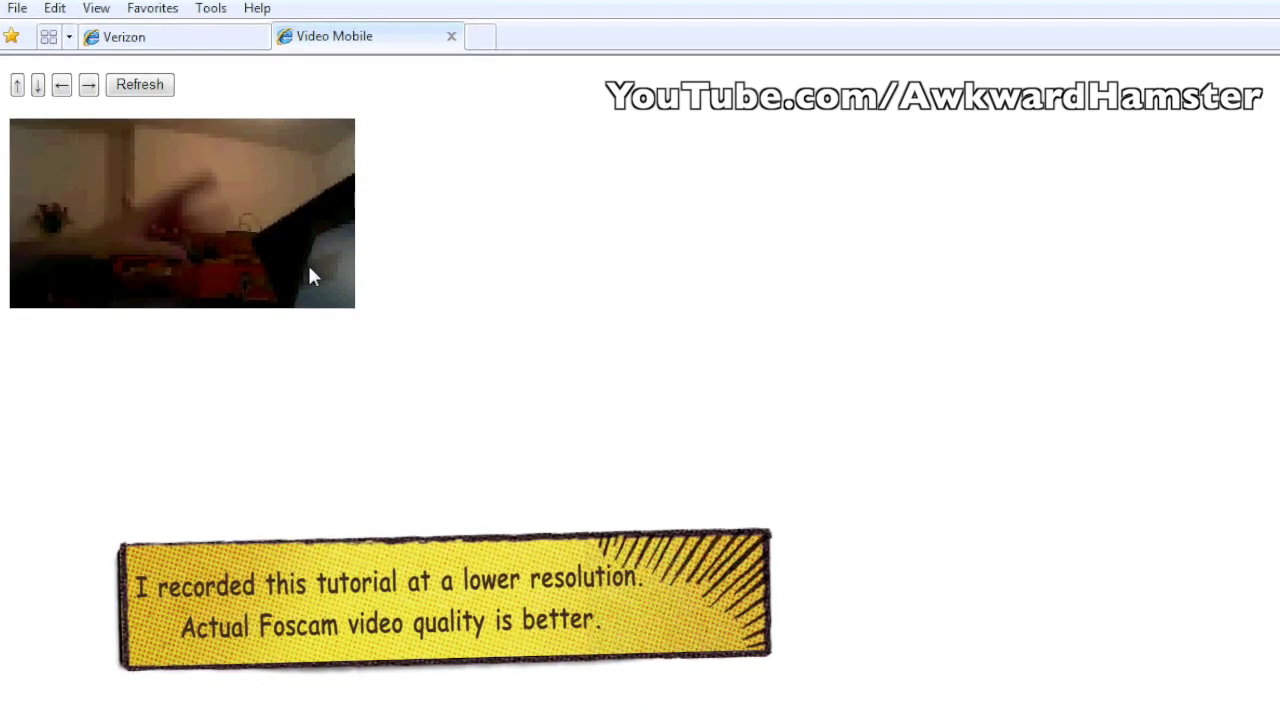
{"action": "left_click", "coordinate": [89, 85]}
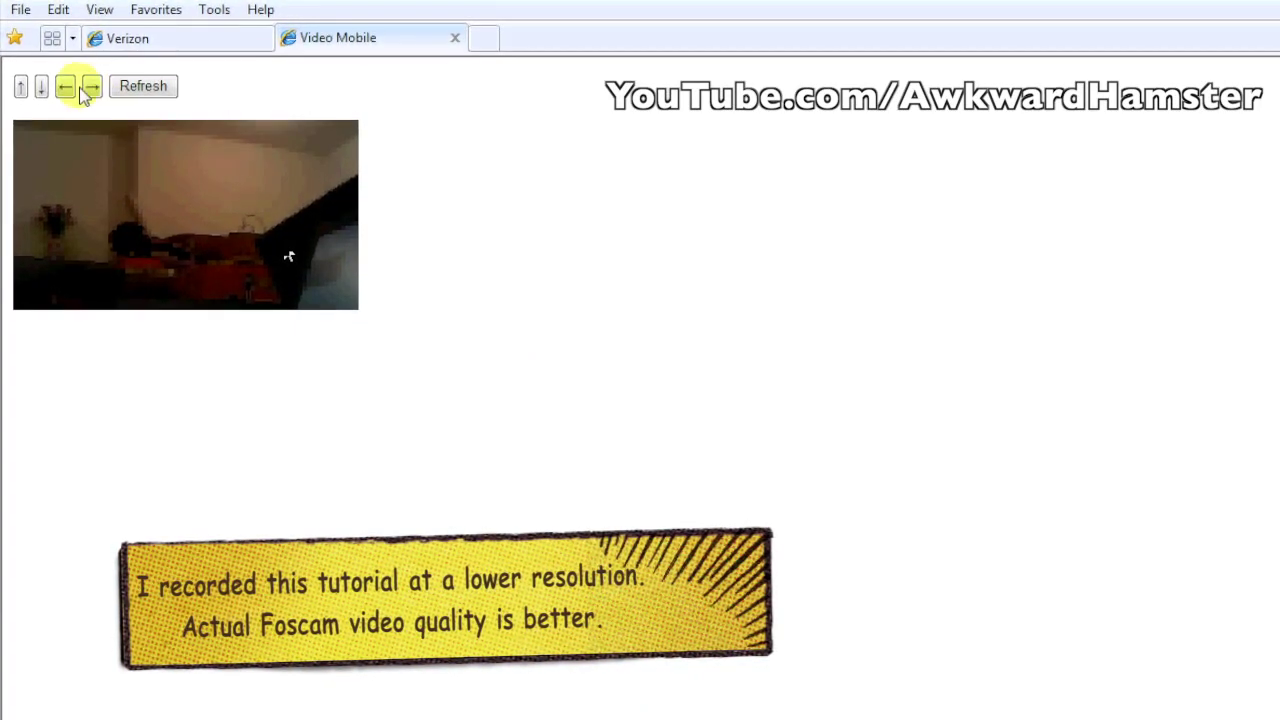
{"action": "left_click", "coordinate": [153, 88]}
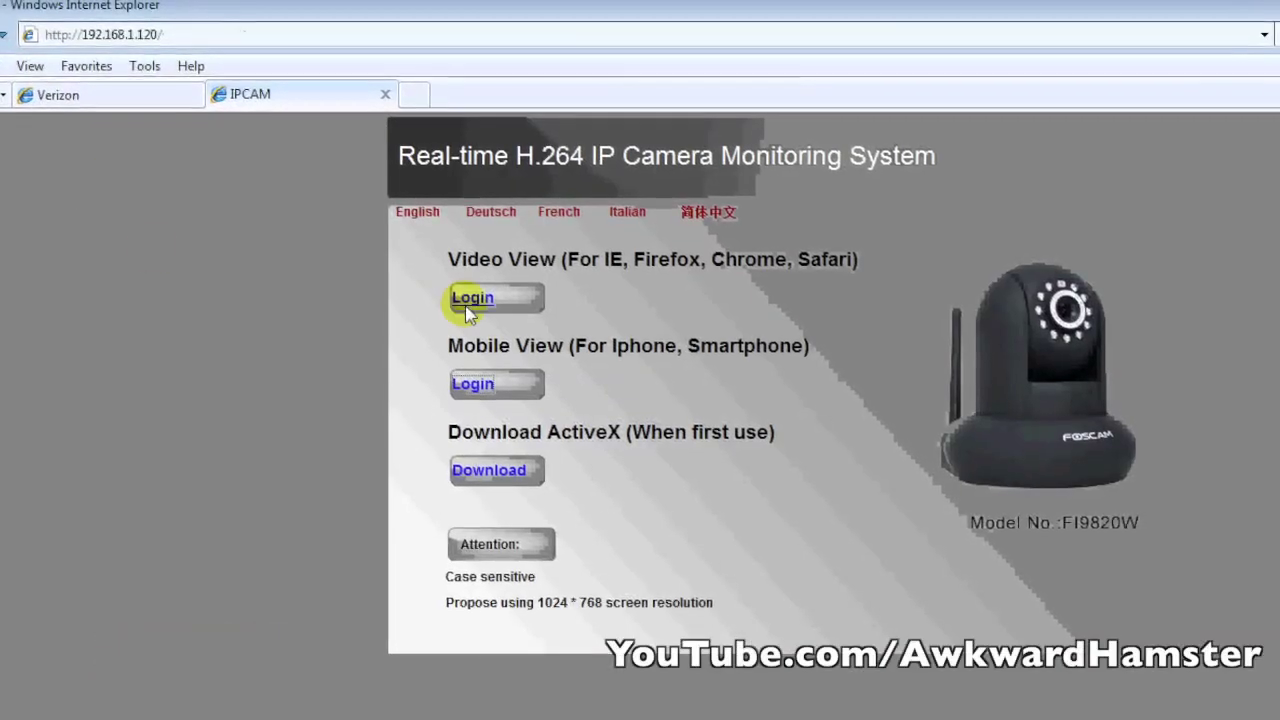
- Log in to the Video View page and allow the Foscam ActiveX video add-on to run
{"action": "left_click", "coordinate": [466, 312]}
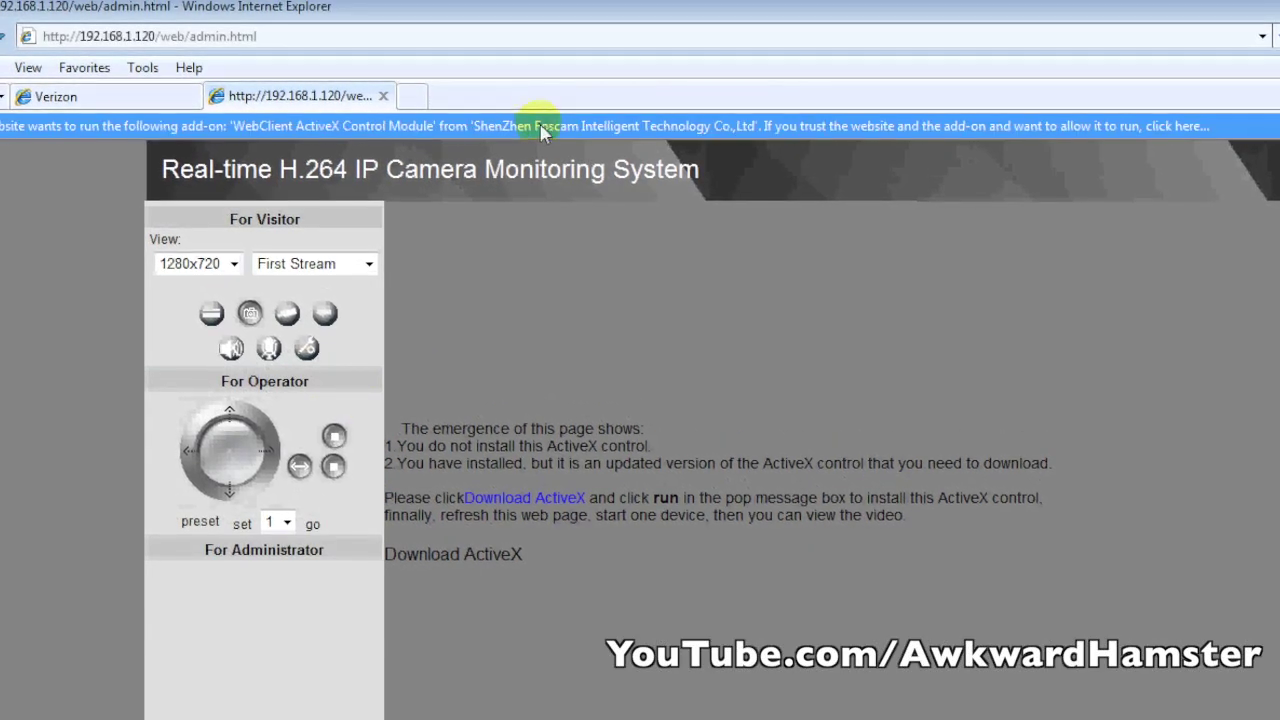
{"action": "left_click", "coordinate": [557, 140]}
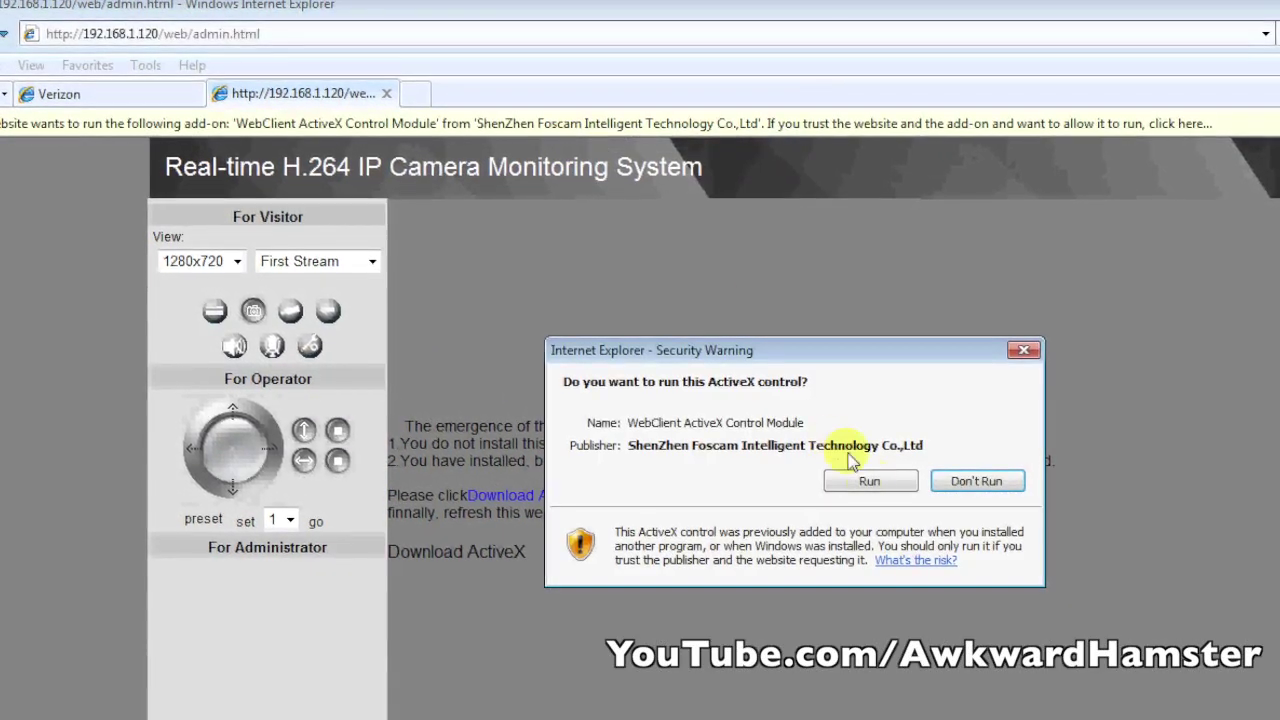
{"action": "left_click", "coordinate": [871, 480]}
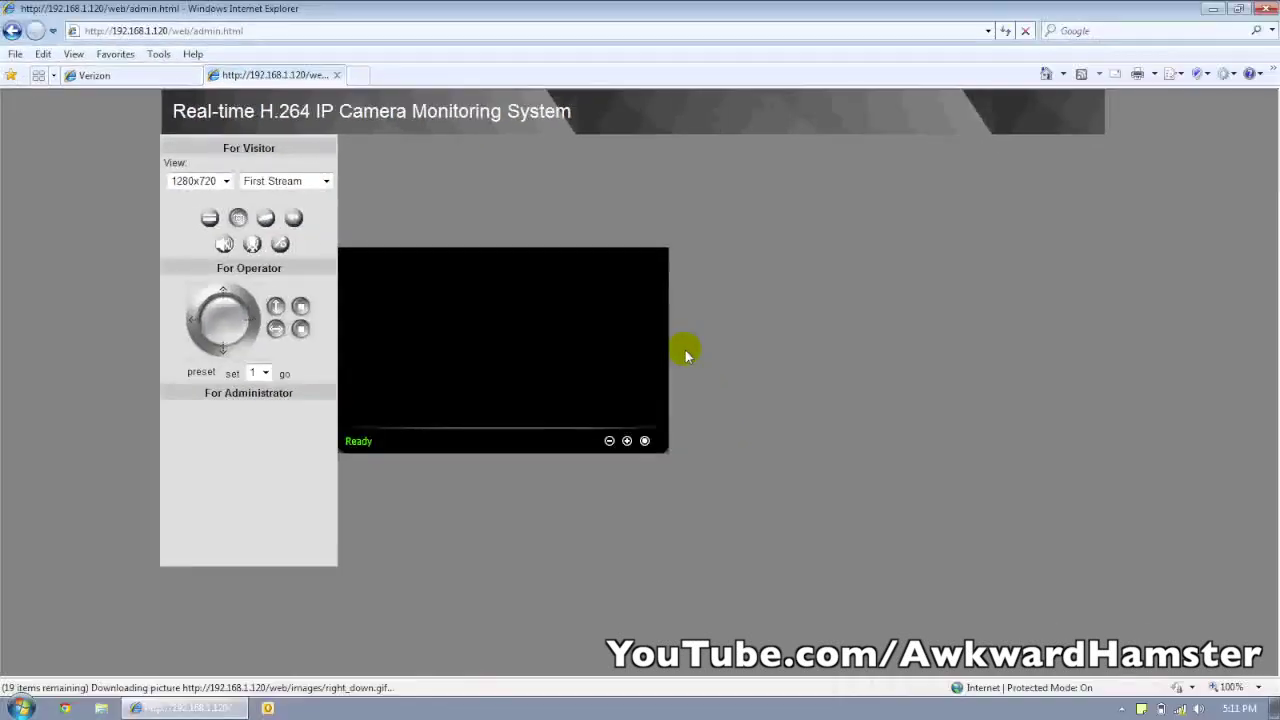